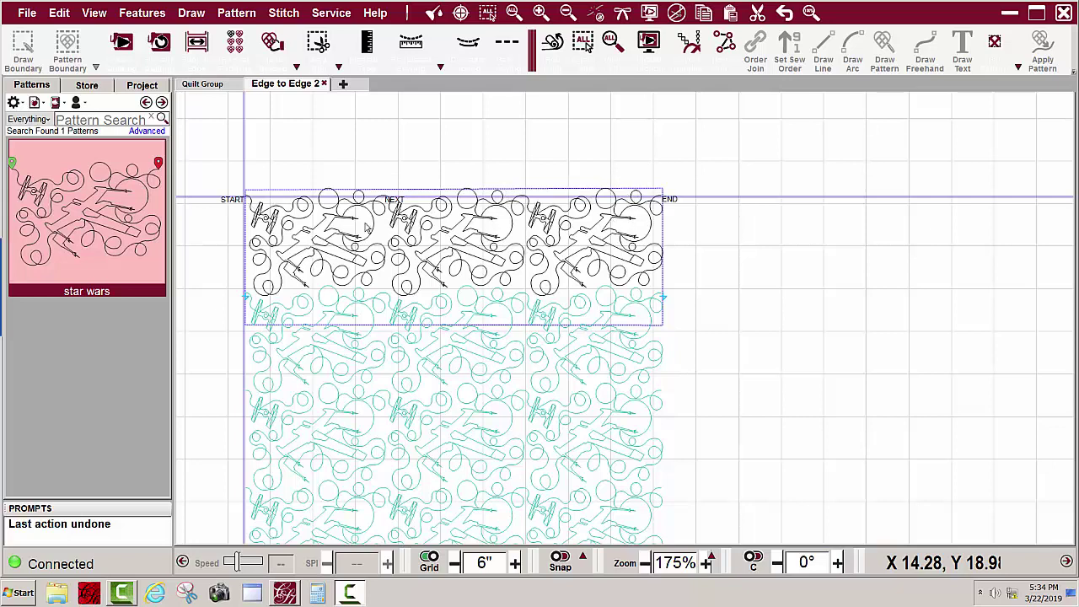
Select the first row of star wars patterns and toggle the group as sewn.
drag(210, 172, 687, 306)
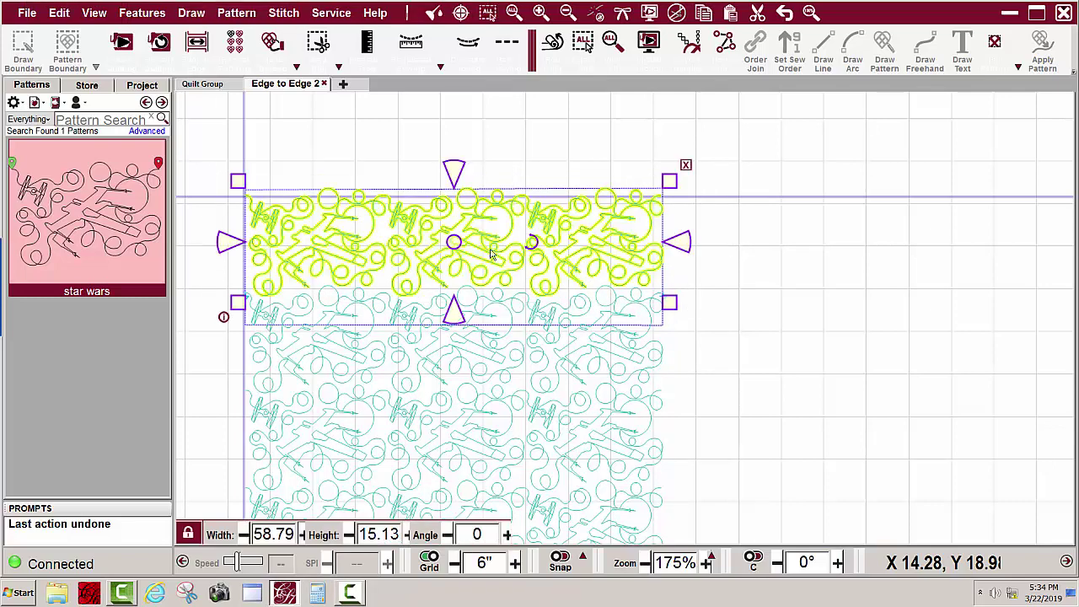
right_click(432, 243)
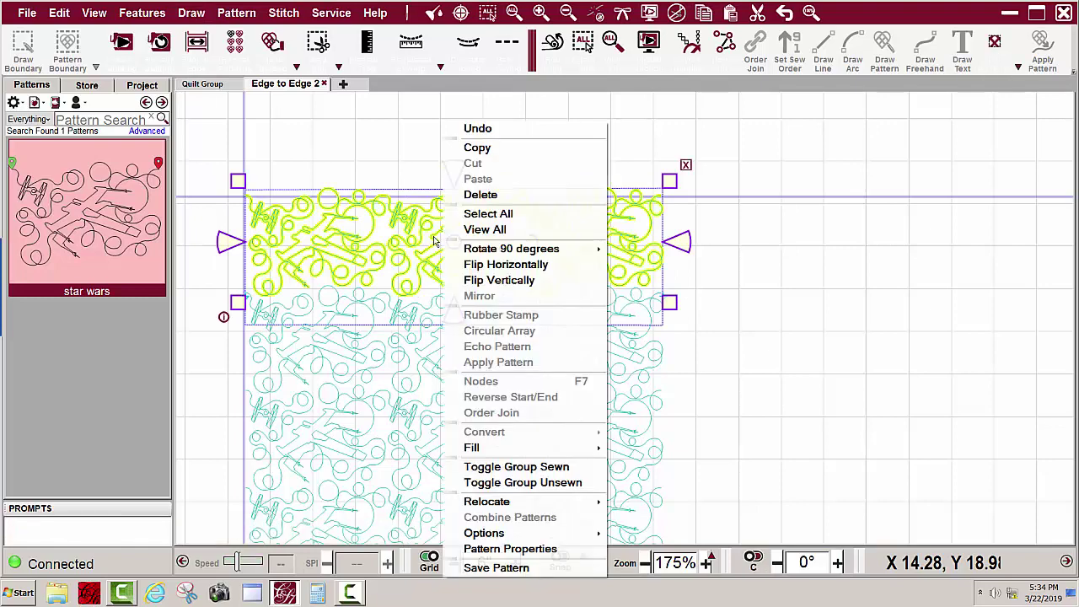
click(531, 468)
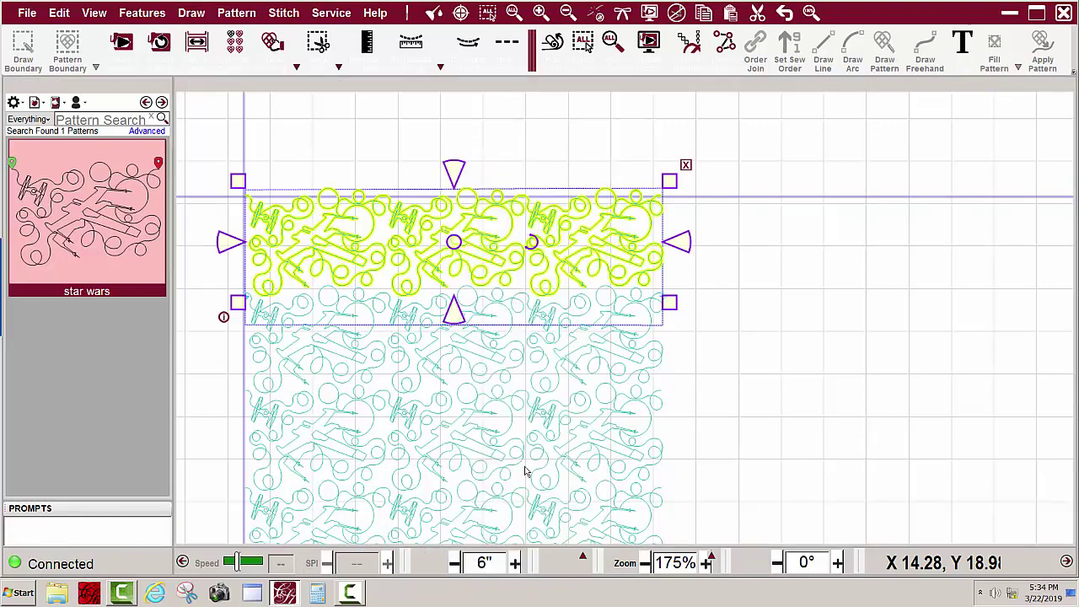
click(906, 355)
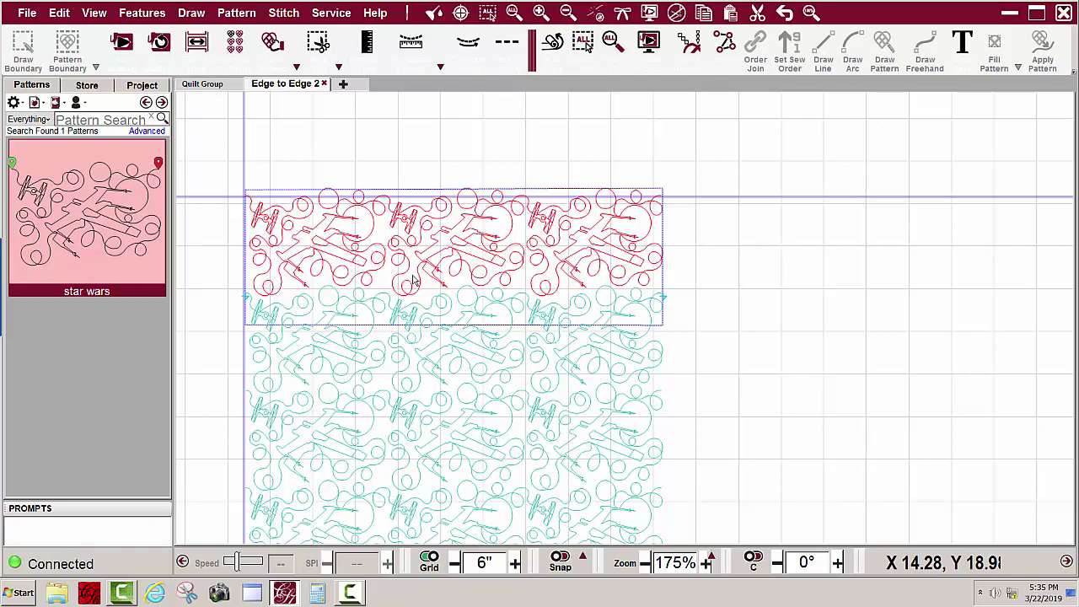
scroll(557, 130, down, 1)
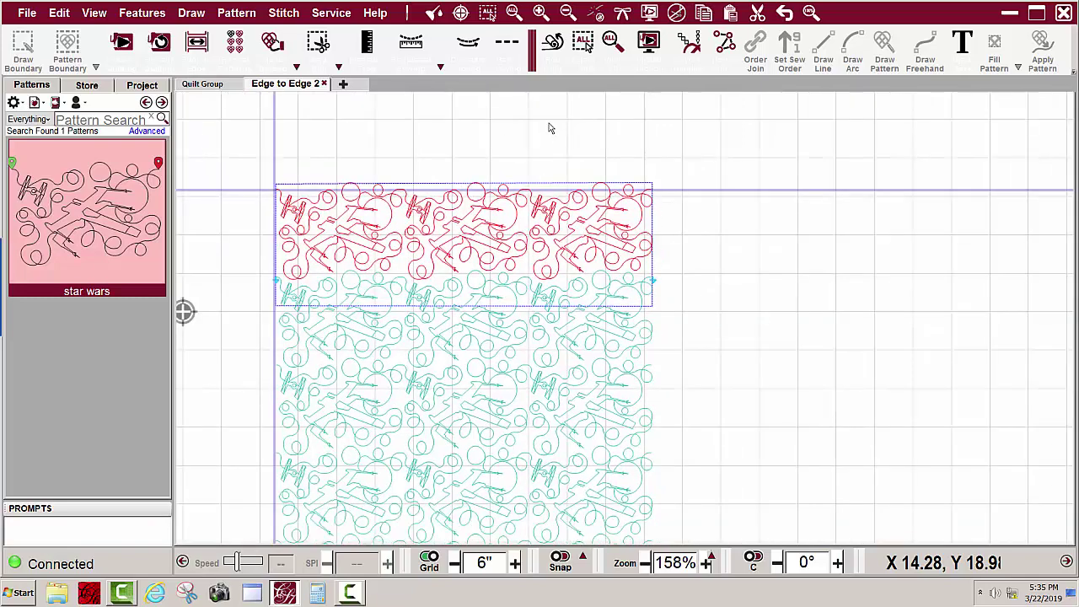
scroll(549, 118, down, 3)
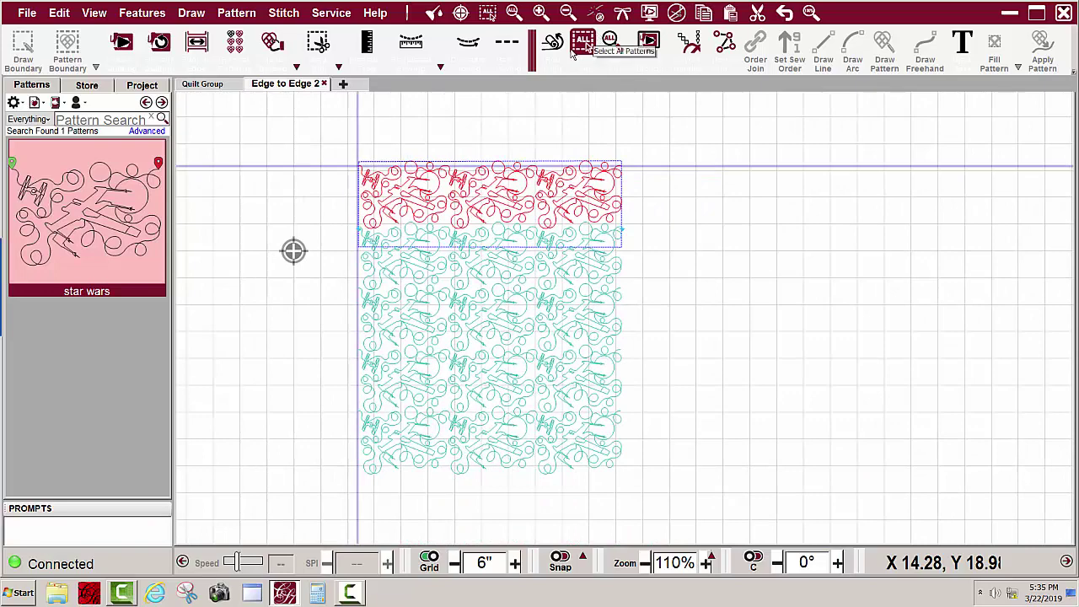
click(584, 43)
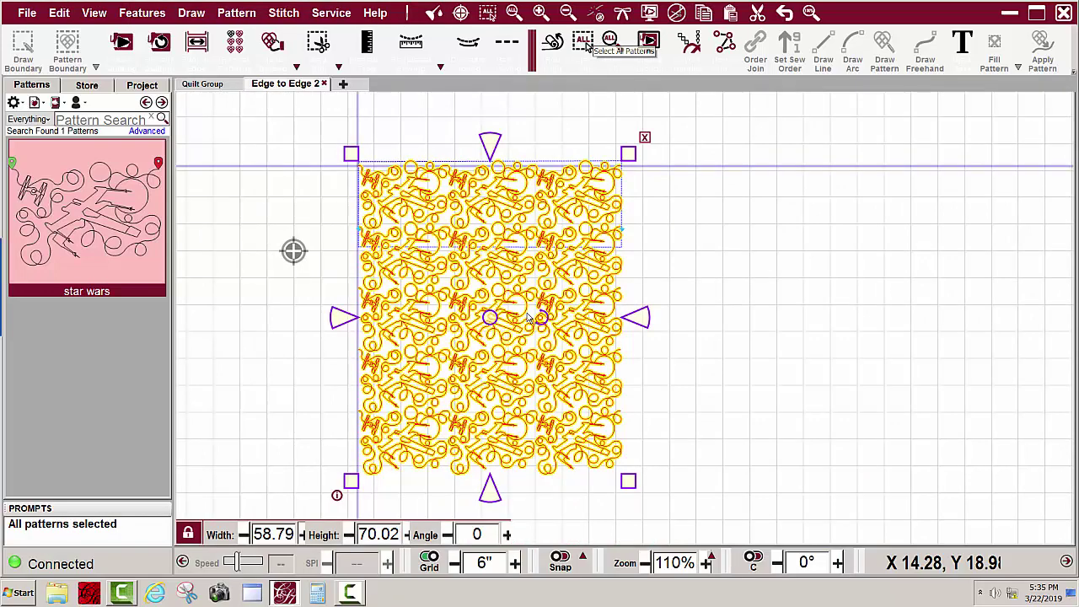
right_click(496, 346)
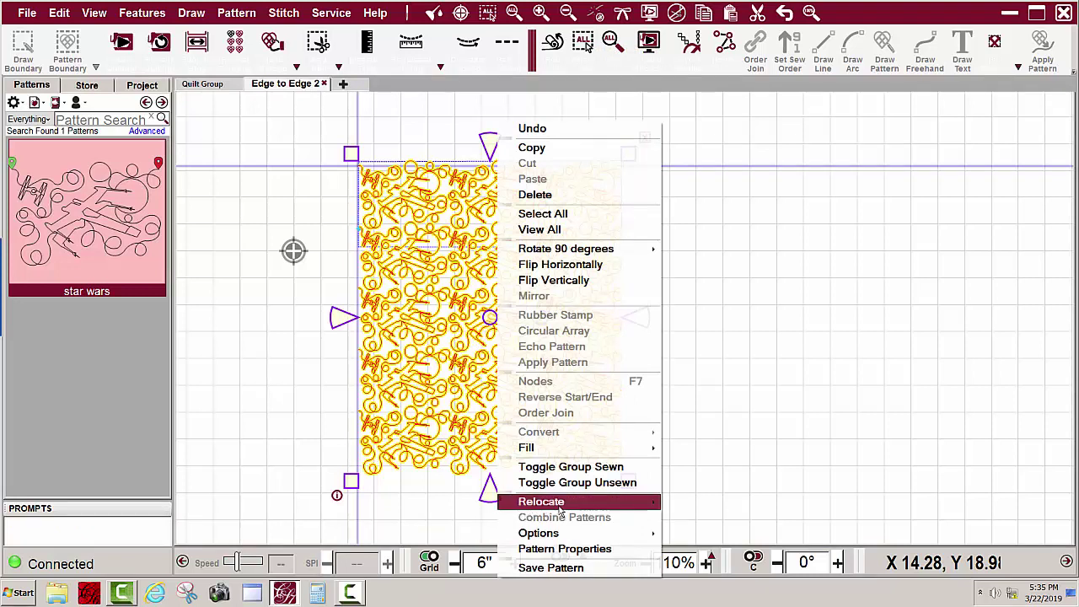
mouse_move(563, 506)
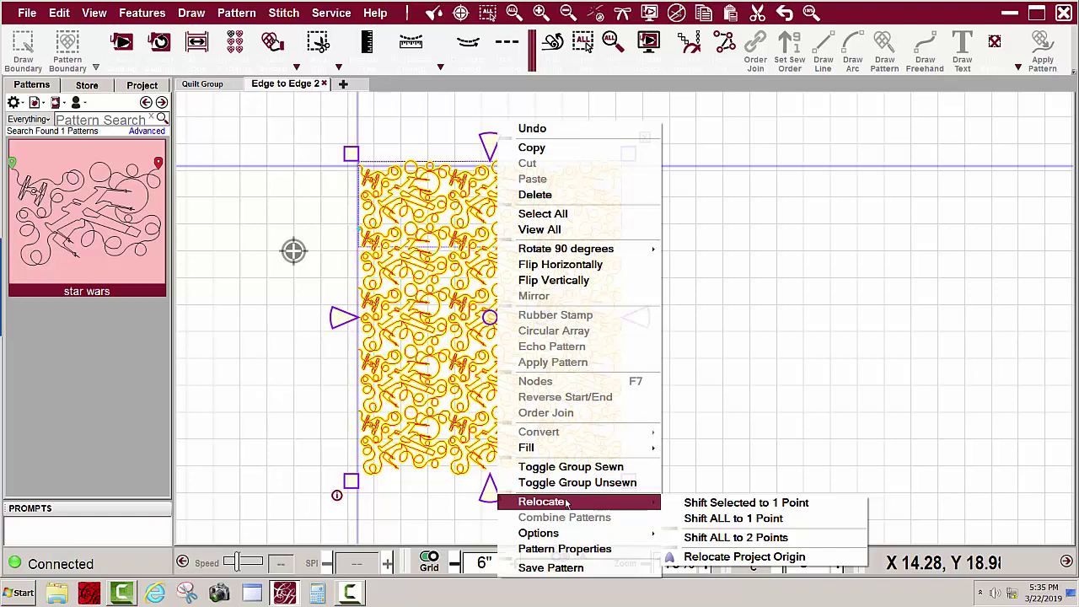
click(736, 506)
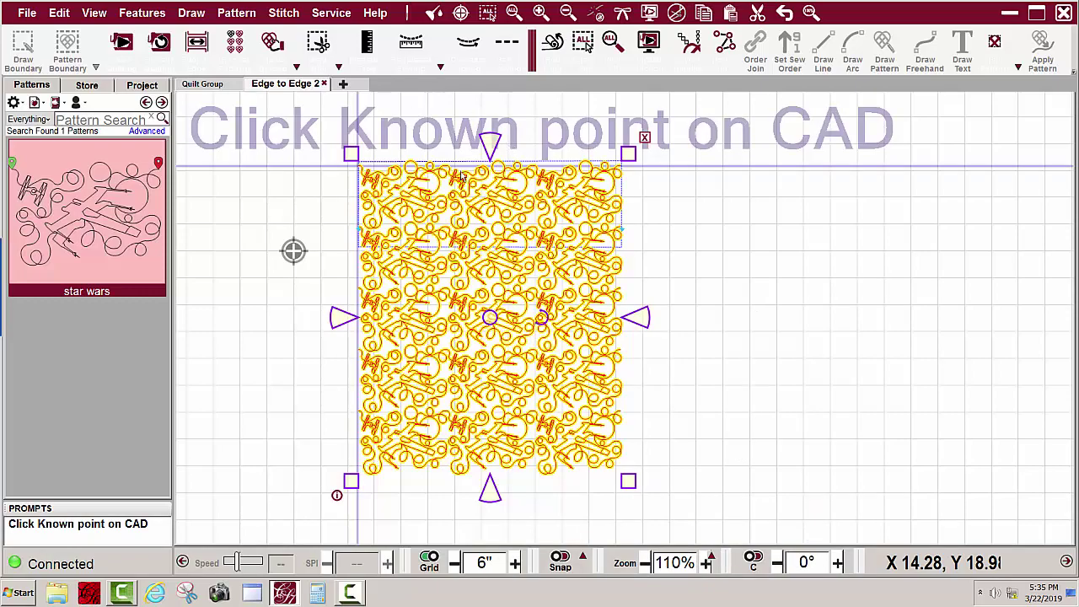
scroll(331, 242, up, 2)
scroll(331, 239, up, 4)
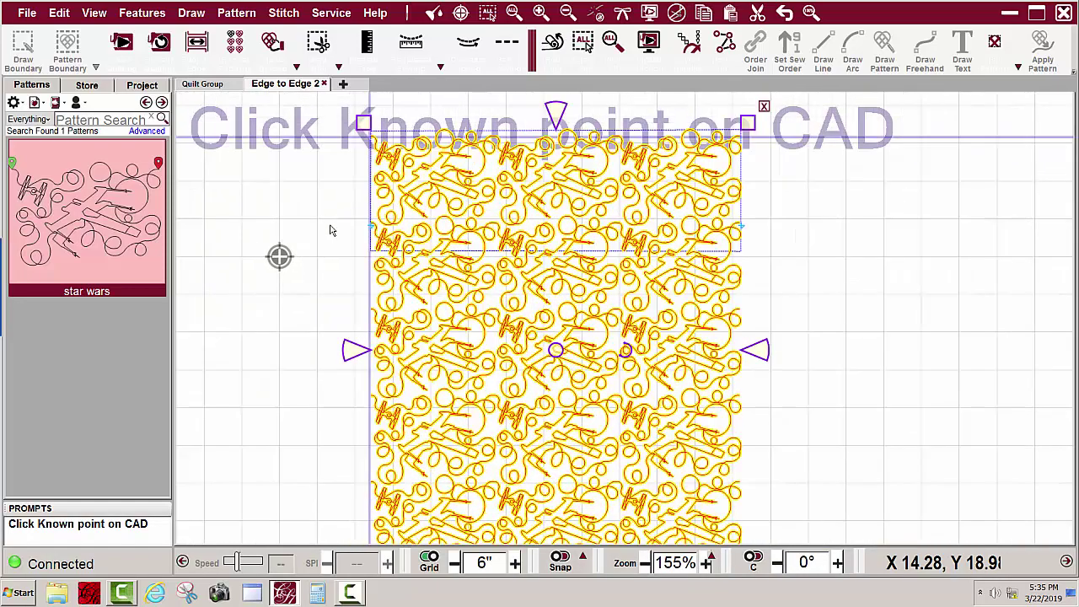
scroll(346, 240, up, 3)
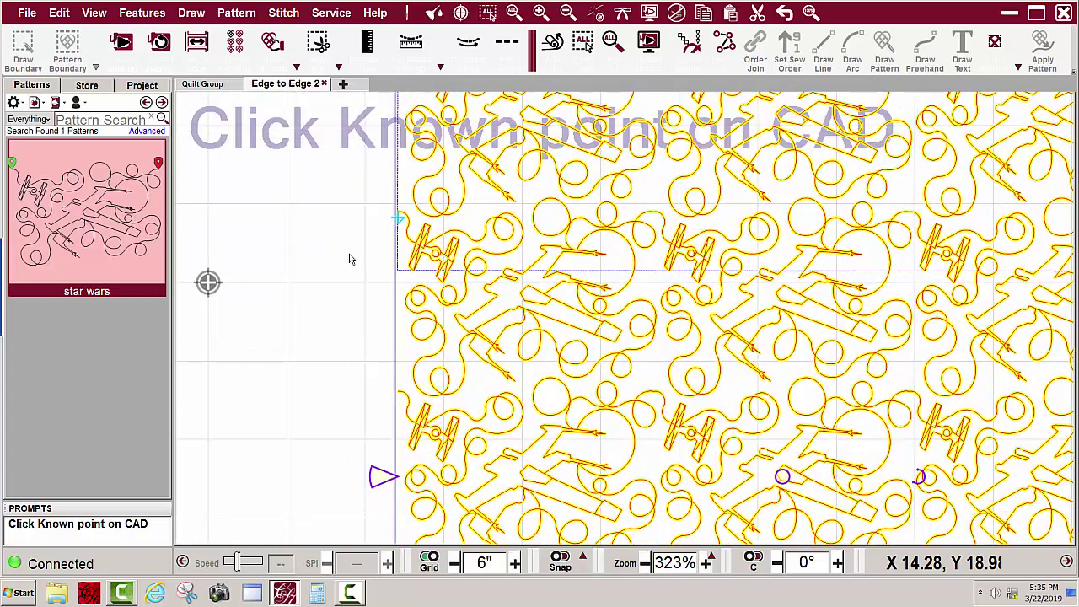
click(584, 560)
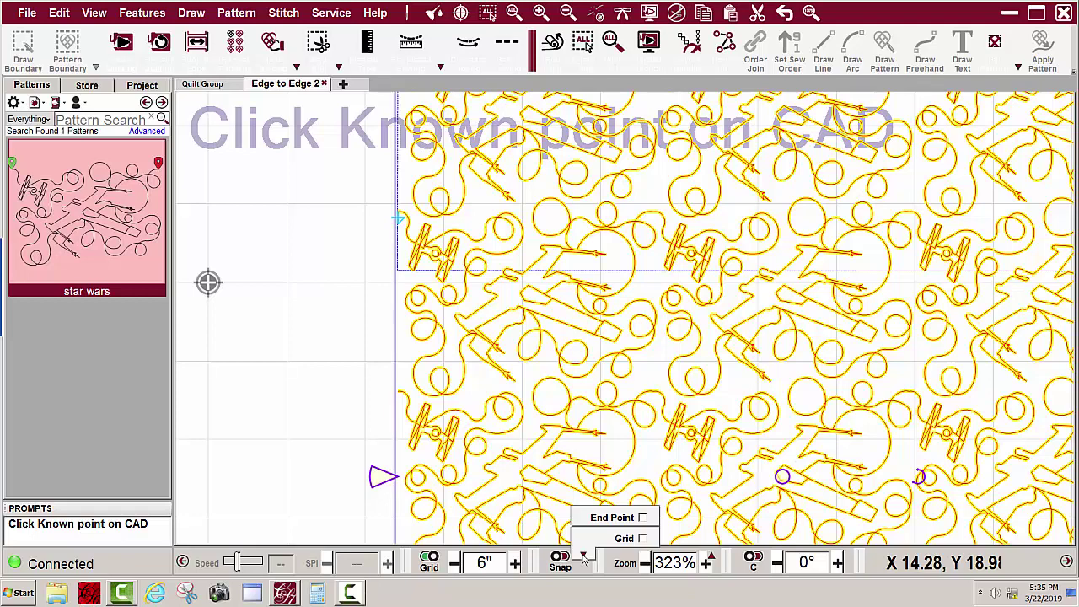
click(643, 517)
click(643, 519)
click(400, 218)
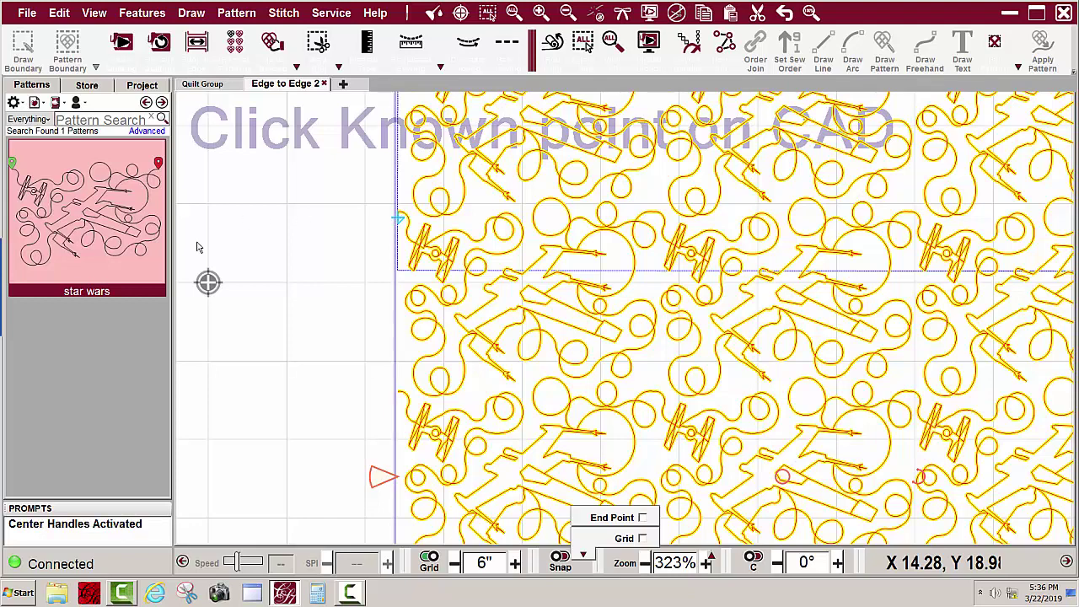
right_click(331, 248)
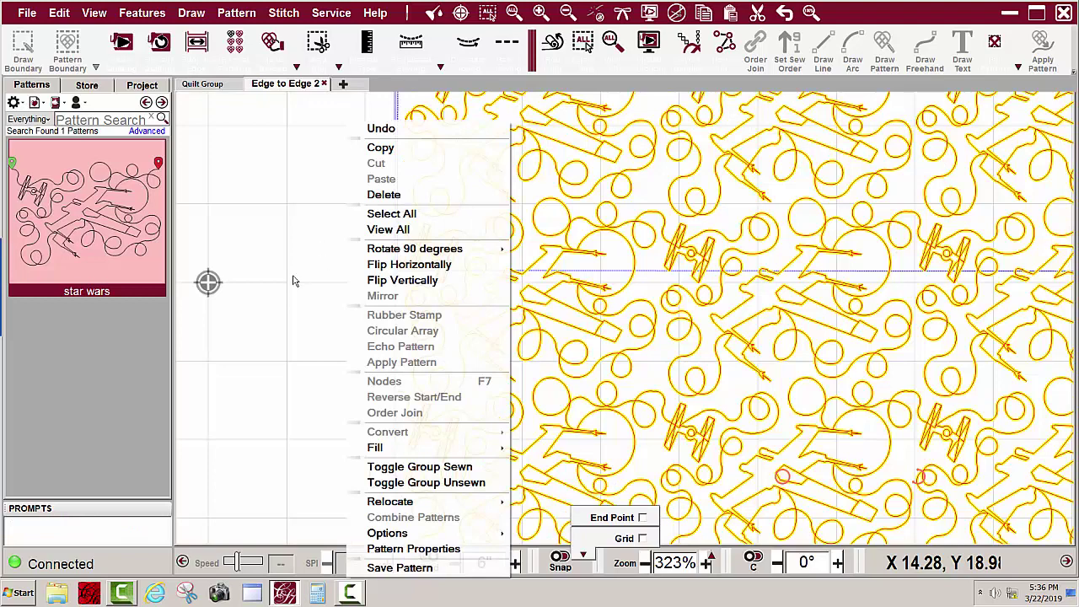
click(302, 319)
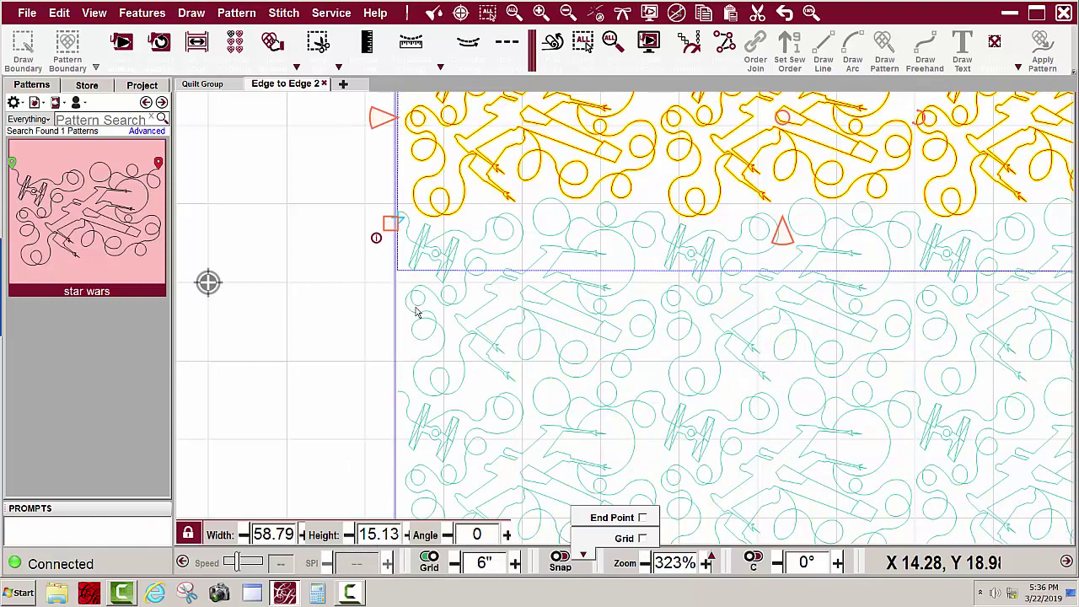
scroll(365, 333, down, 1)
scroll(365, 333, down, 3)
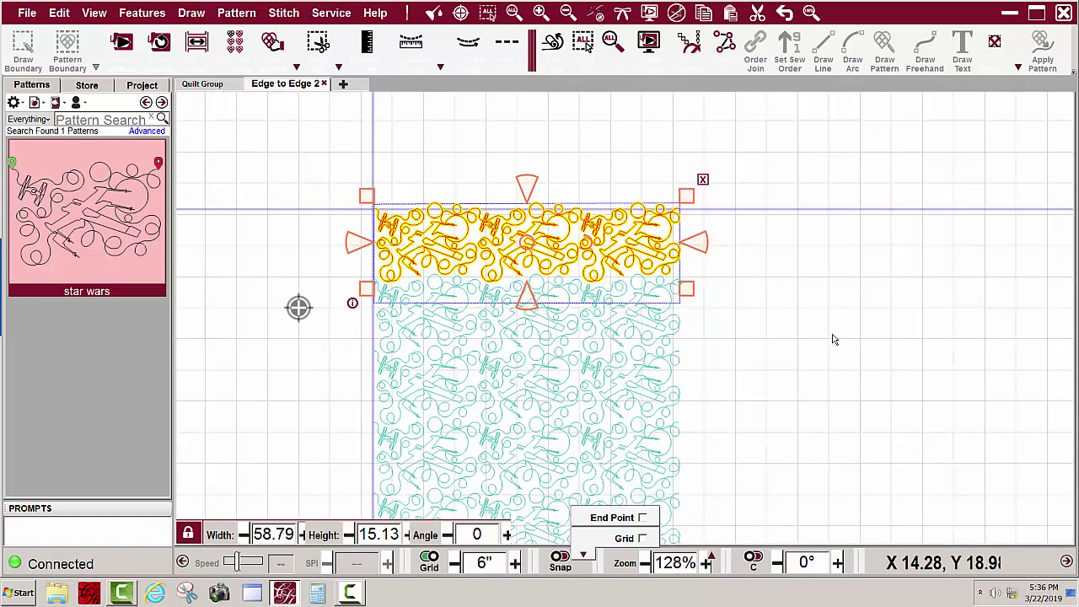
click(783, 336)
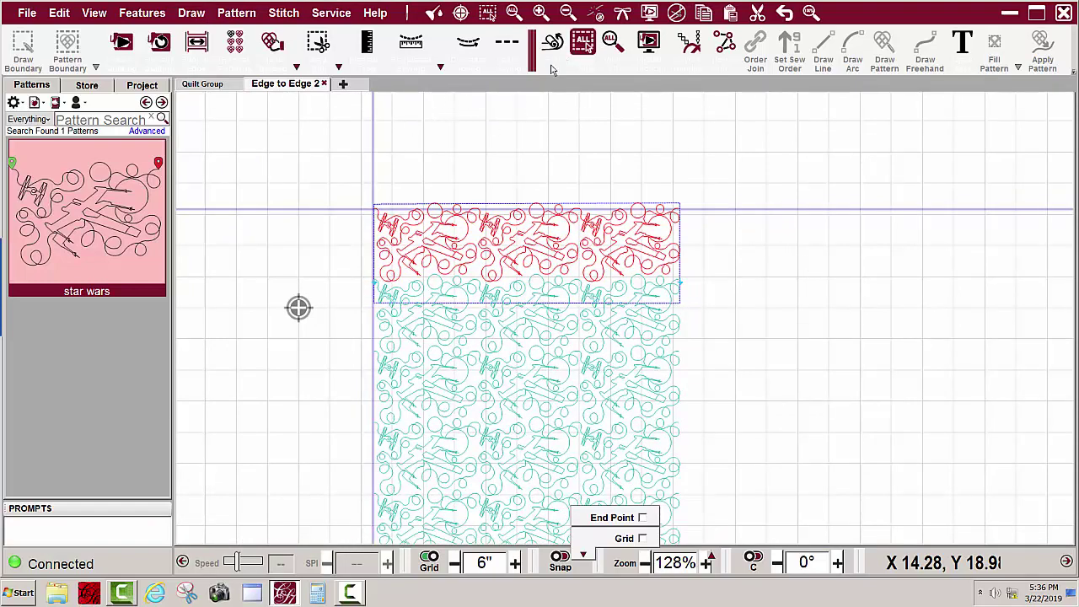
Select all rows of the edge-to-edge layout and cycle the pattern anchor type to node handles.
scroll(400, 110, down, 5)
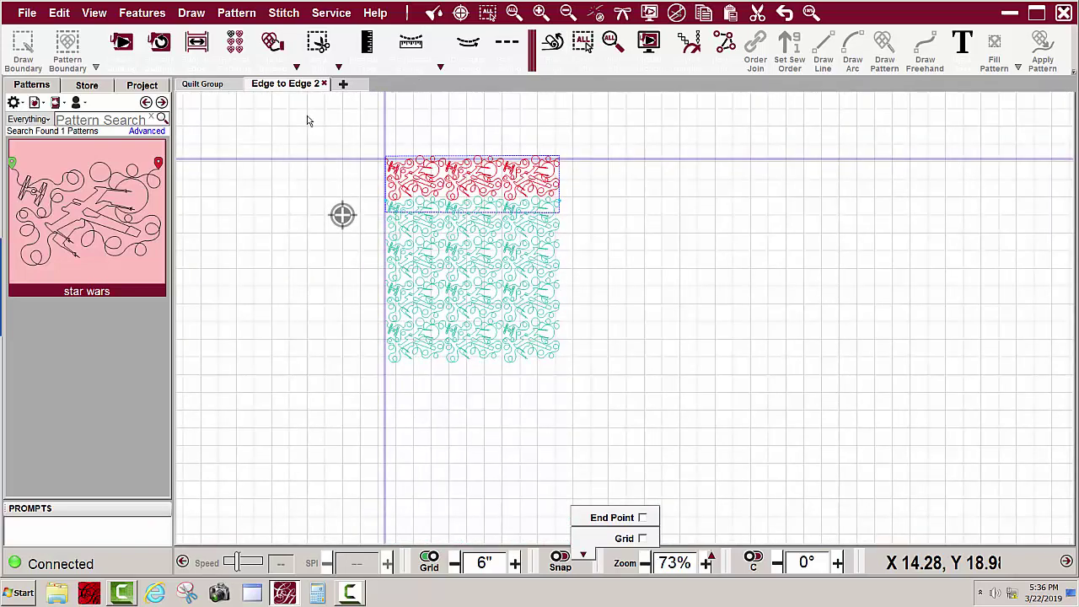
drag(306, 118, 606, 387)
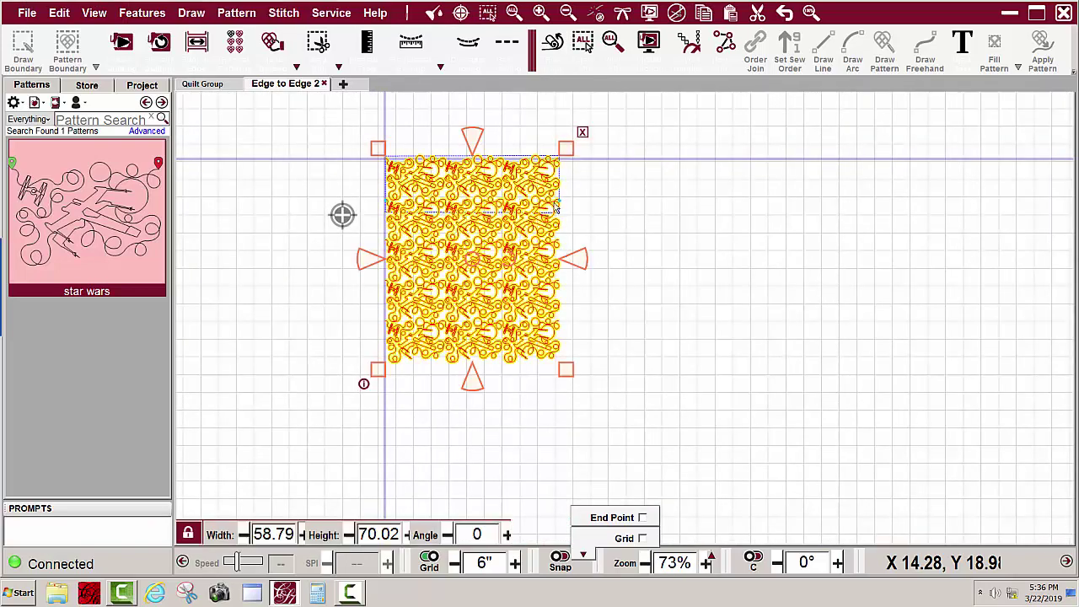
scroll(404, 169, up, 2)
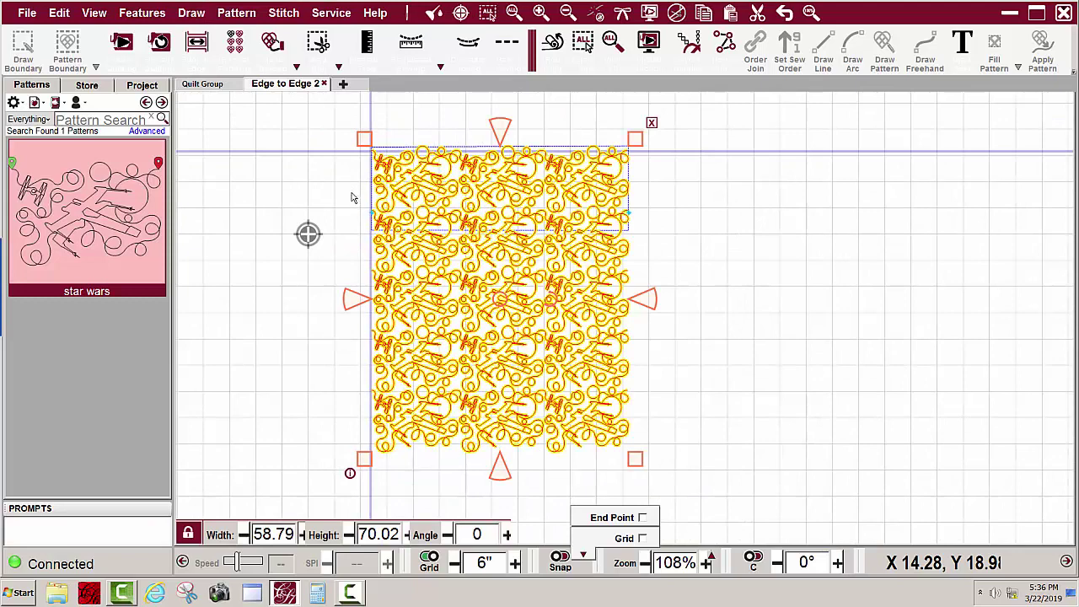
scroll(353, 197, up, 1)
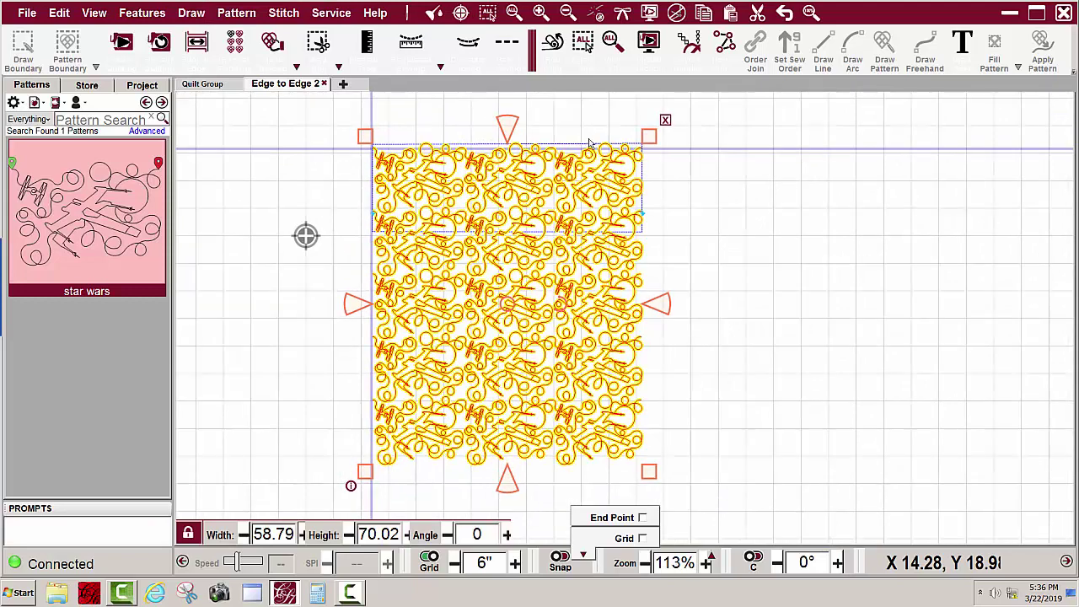
click(690, 47)
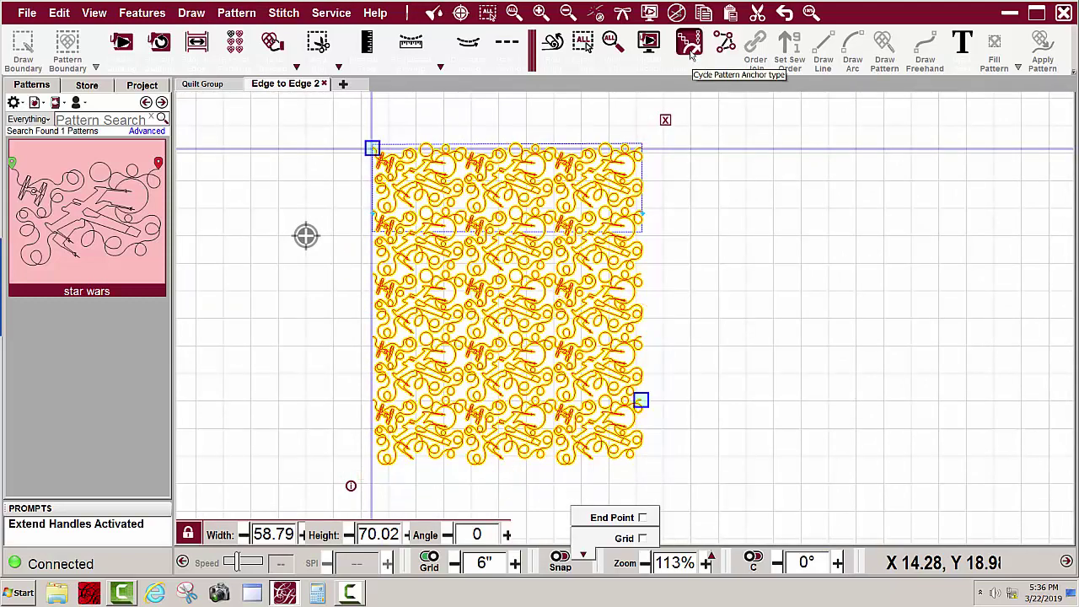
click(689, 46)
click(691, 52)
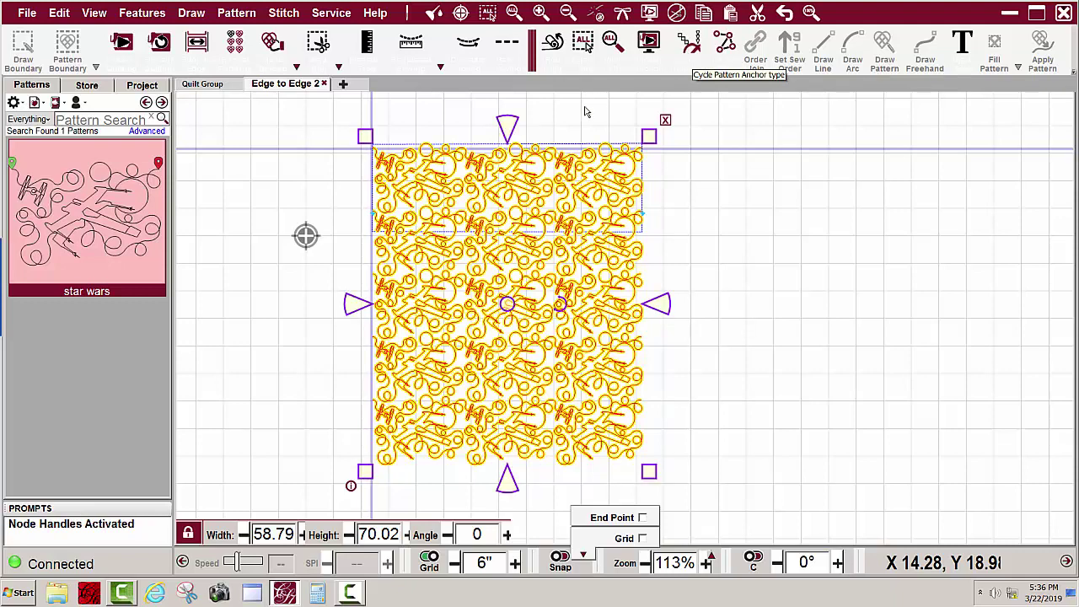
Relocate the selected rows with Shift Selected to 1 Point, using the second row's start point as the known point and accepting the machine head position.
right_click(435, 274)
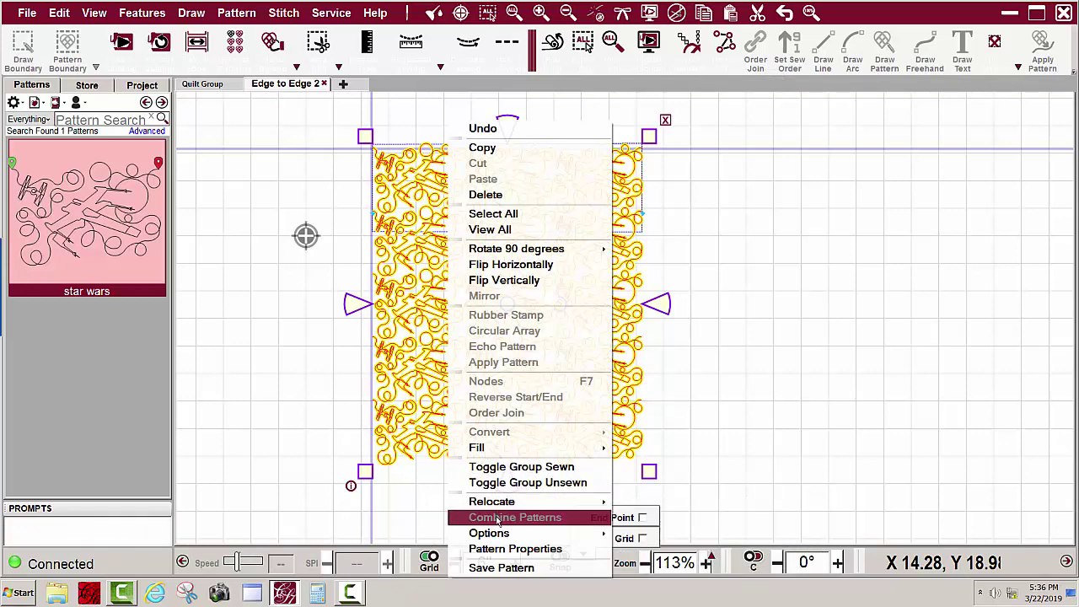
mouse_move(491, 503)
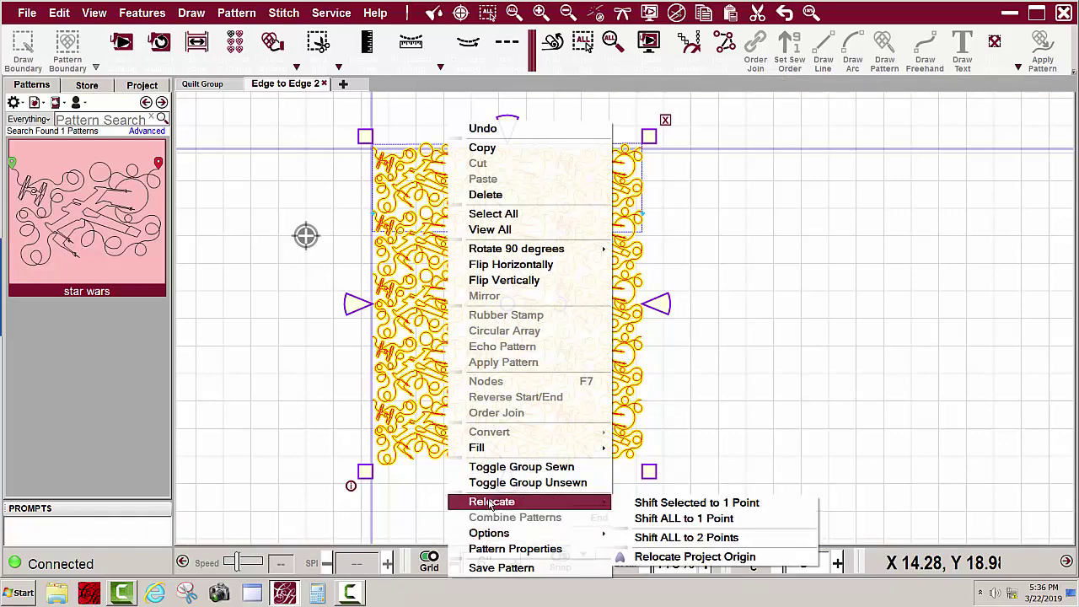
click(680, 503)
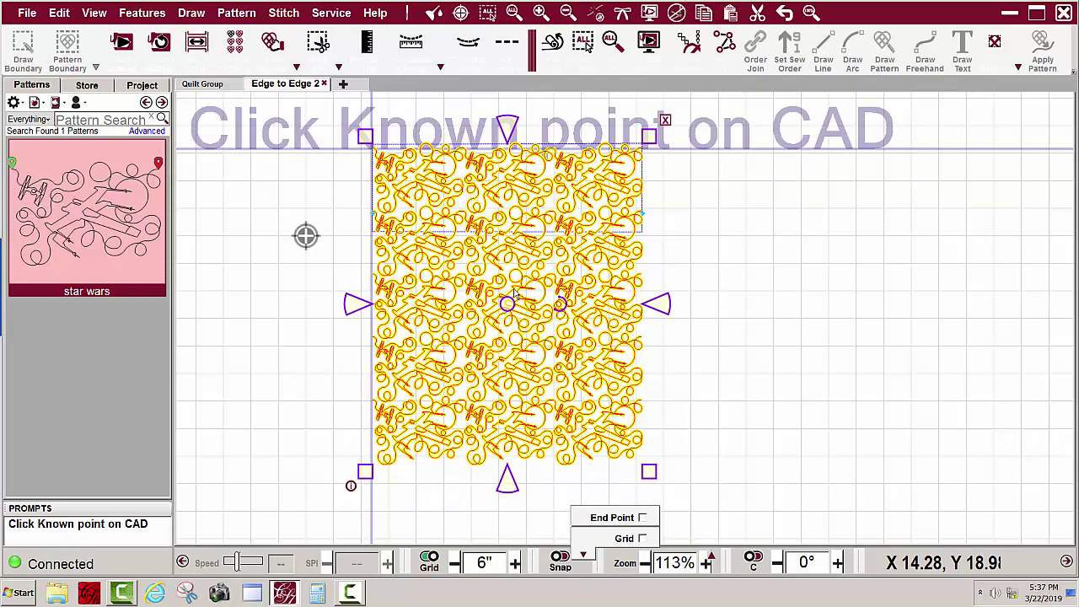
scroll(344, 185, up, 1)
scroll(329, 185, up, 6)
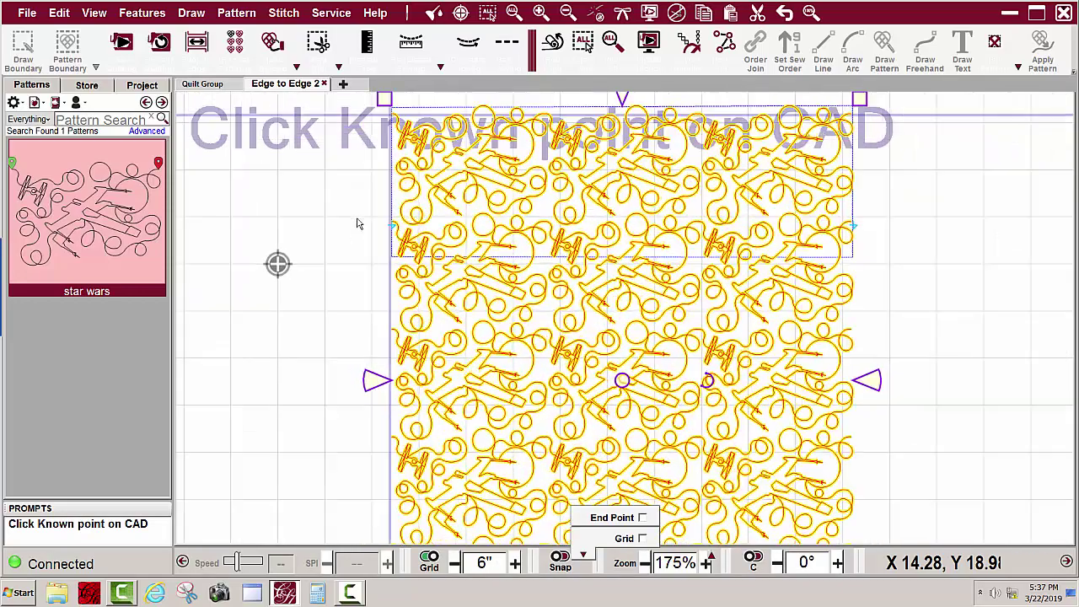
scroll(354, 139, up, 5)
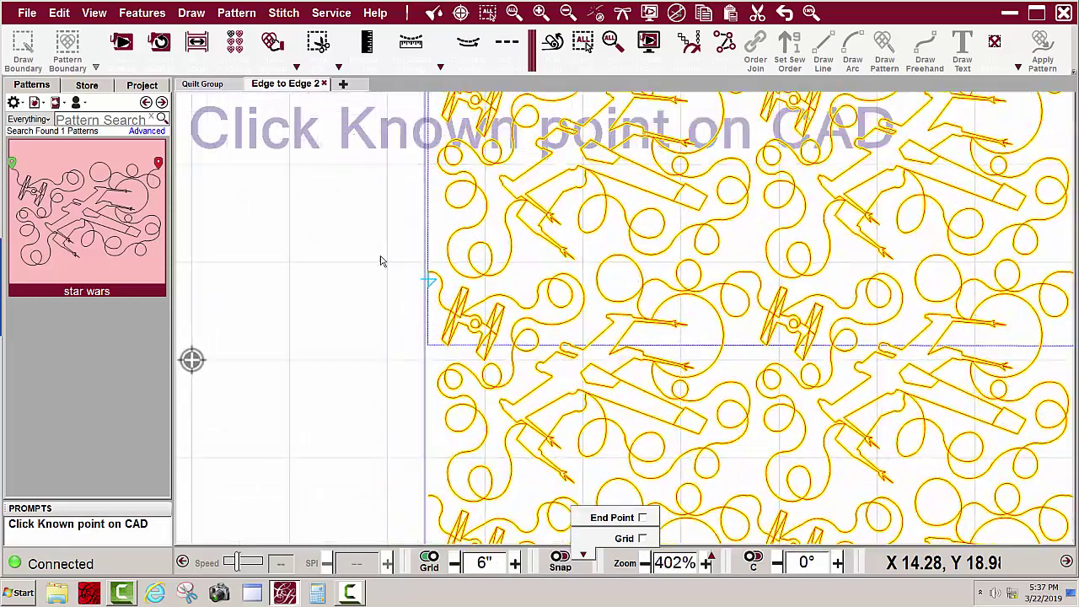
scroll(427, 290, up, 3)
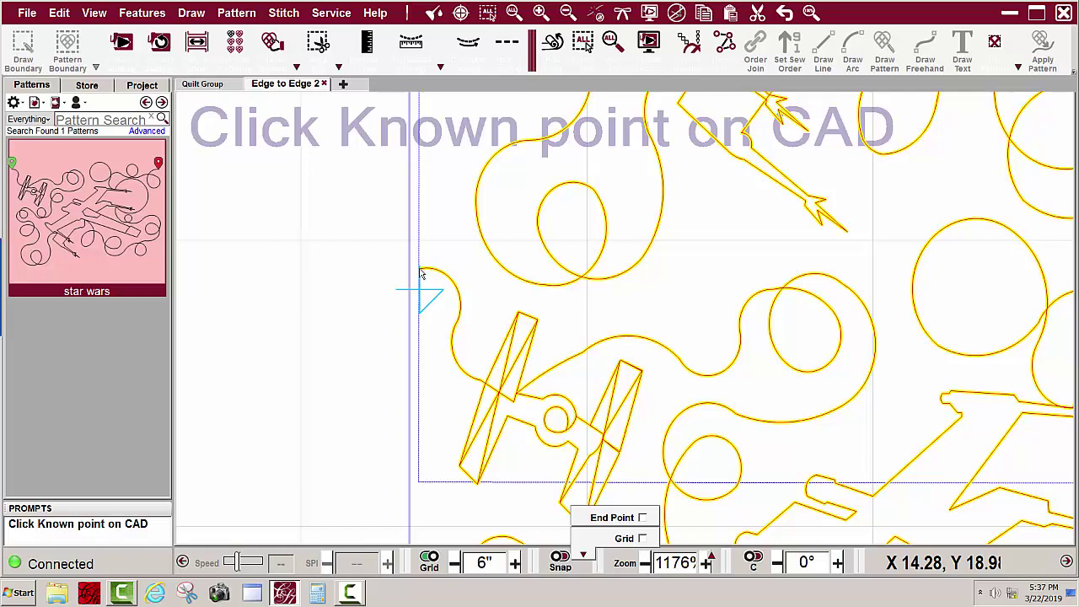
click(422, 274)
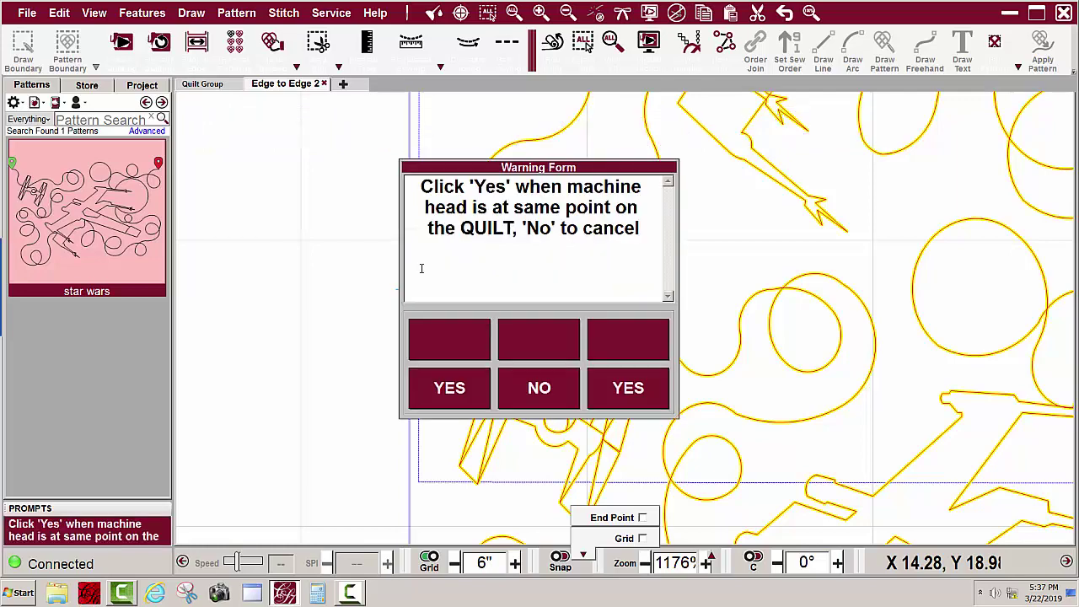
click(628, 388)
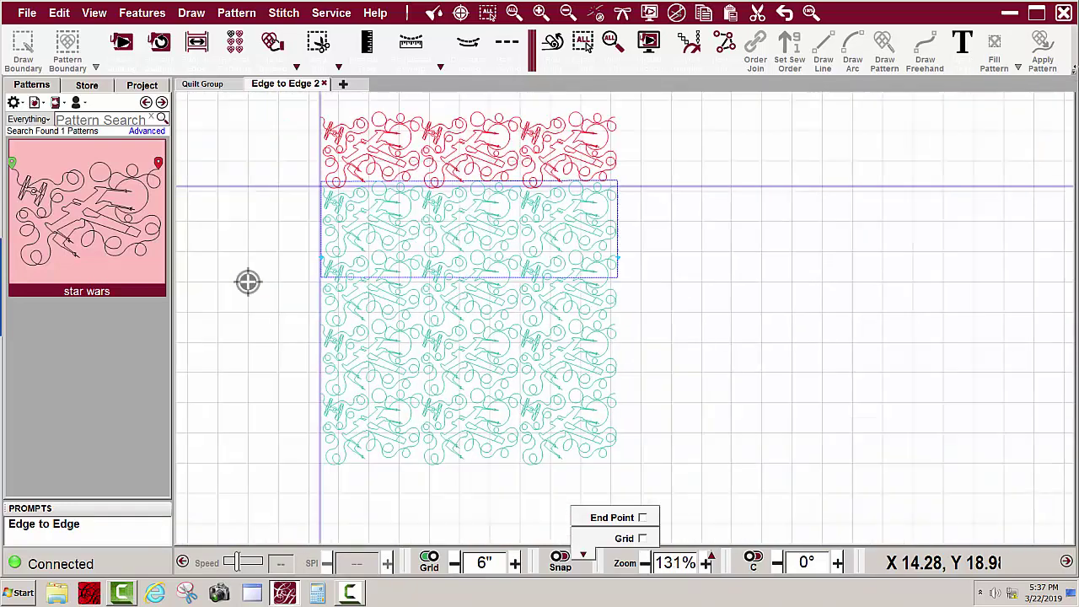
scroll(738, 166, up, 2)
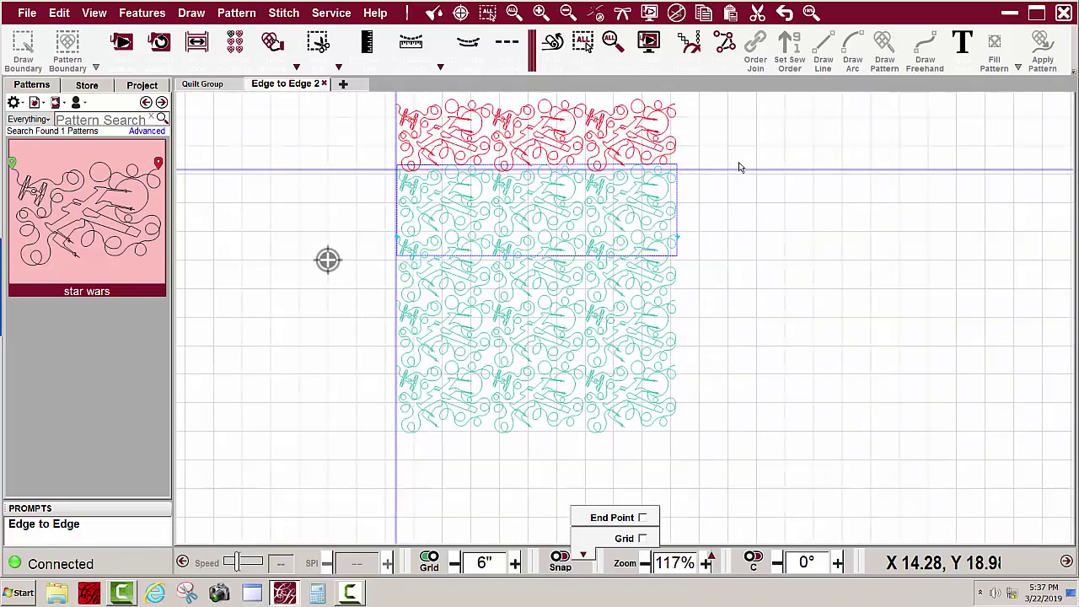
scroll(736, 166, up, 3)
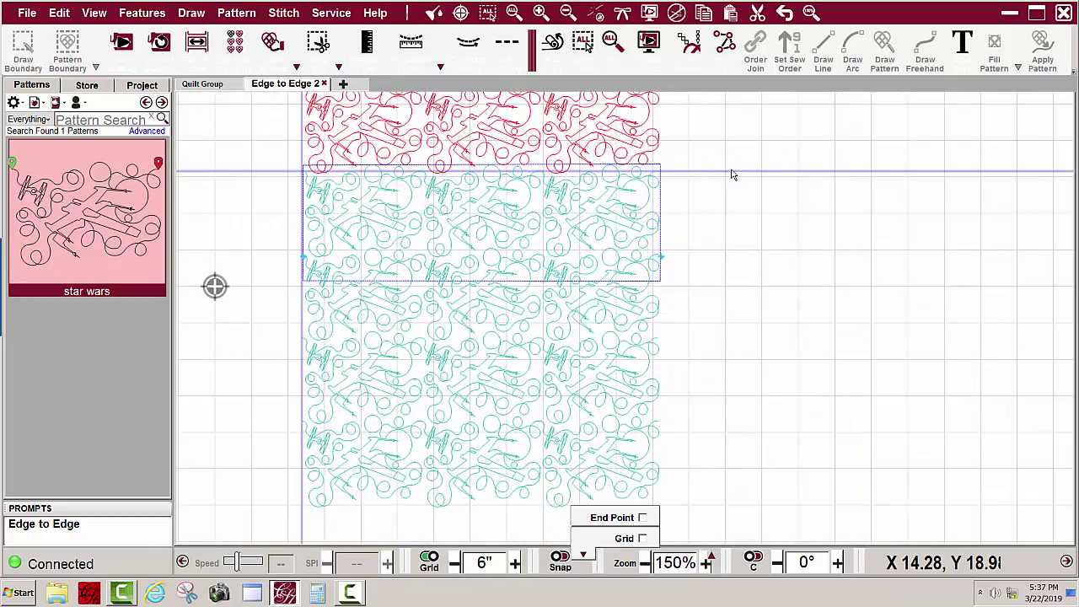
scroll(690, 156, down, 3)
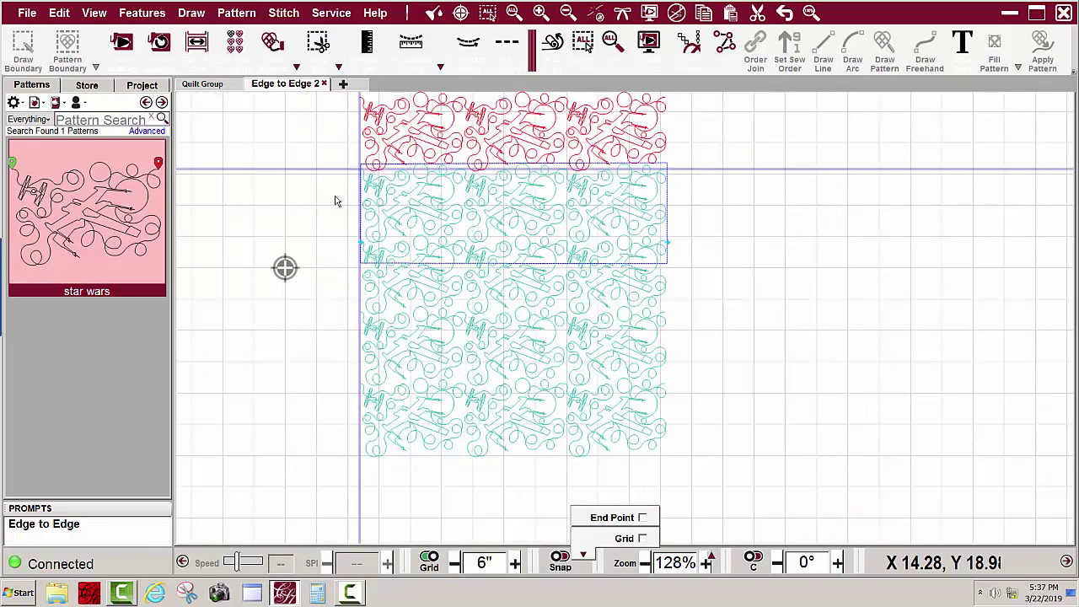
Select the second row of star wars patterns and pull its left edge inward to a width of about 58.46.
scroll(347, 175, up, 7)
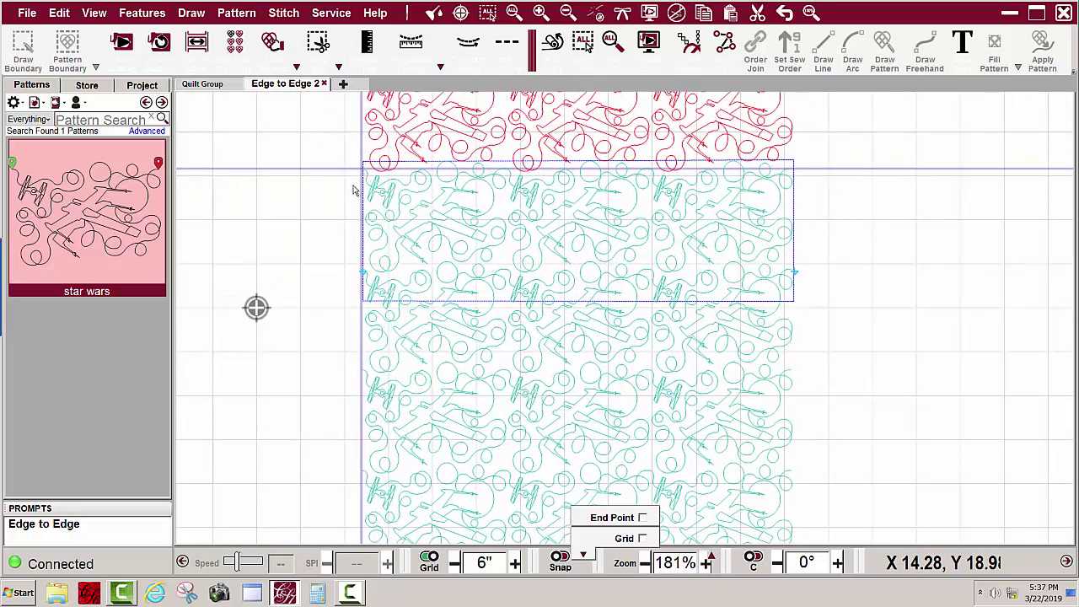
scroll(354, 190, up, 1)
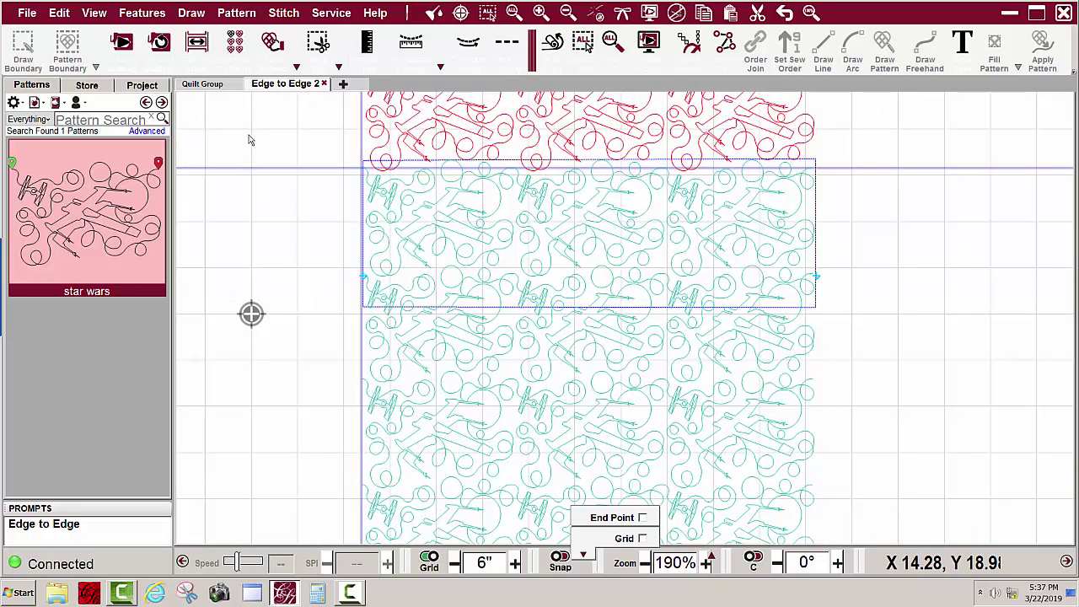
drag(253, 140, 865, 320)
scroll(354, 223, up, 1)
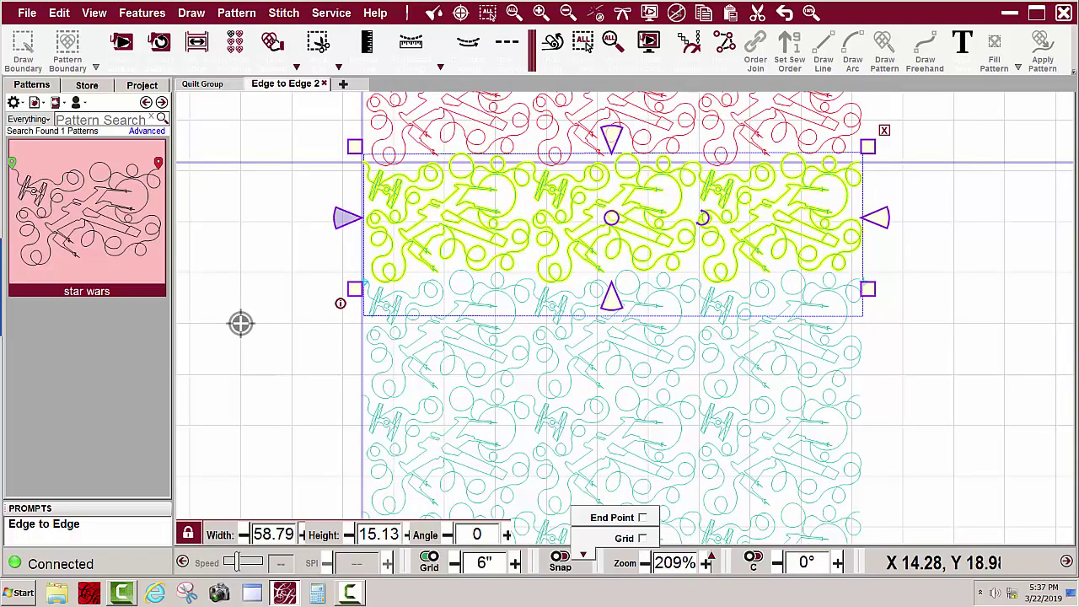
drag(342, 221, 345, 221)
click(308, 250)
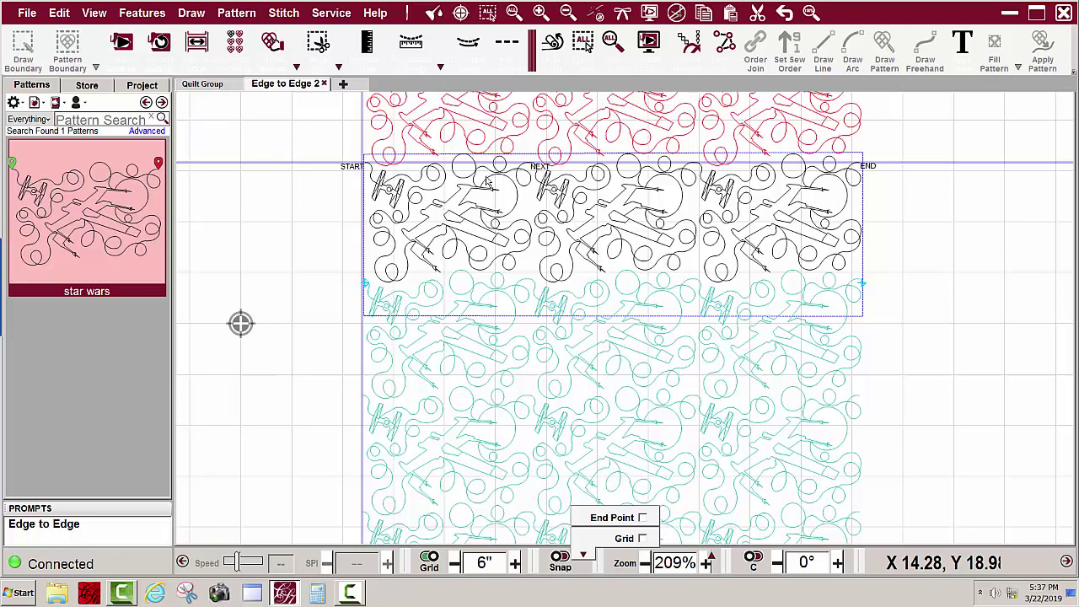
right_click(498, 202)
click(307, 233)
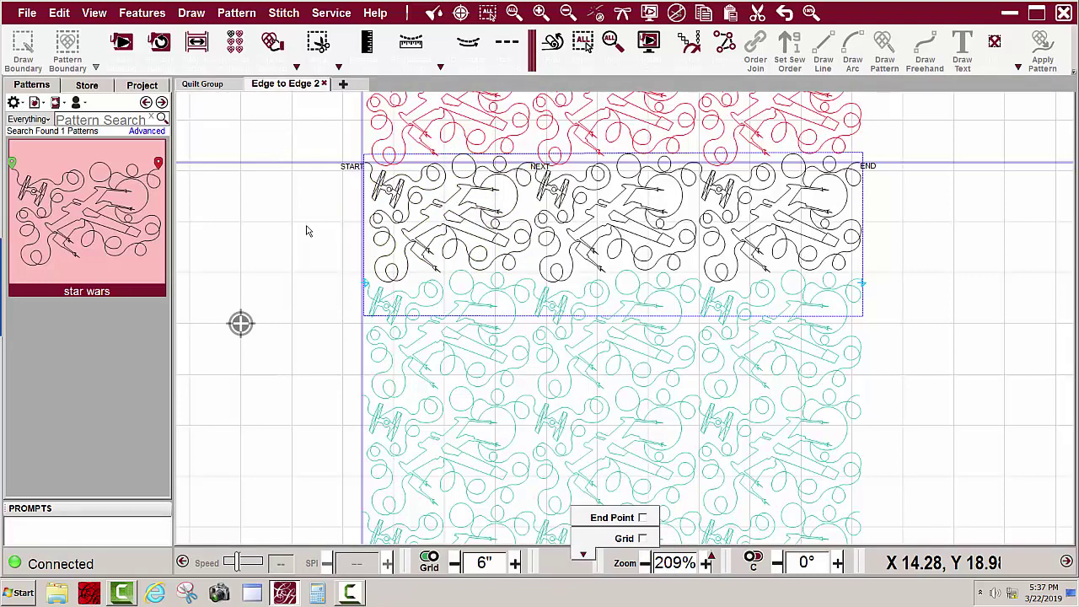
Select the second row of star wars patterns again and toggle the group as sewn.
drag(316, 142, 950, 329)
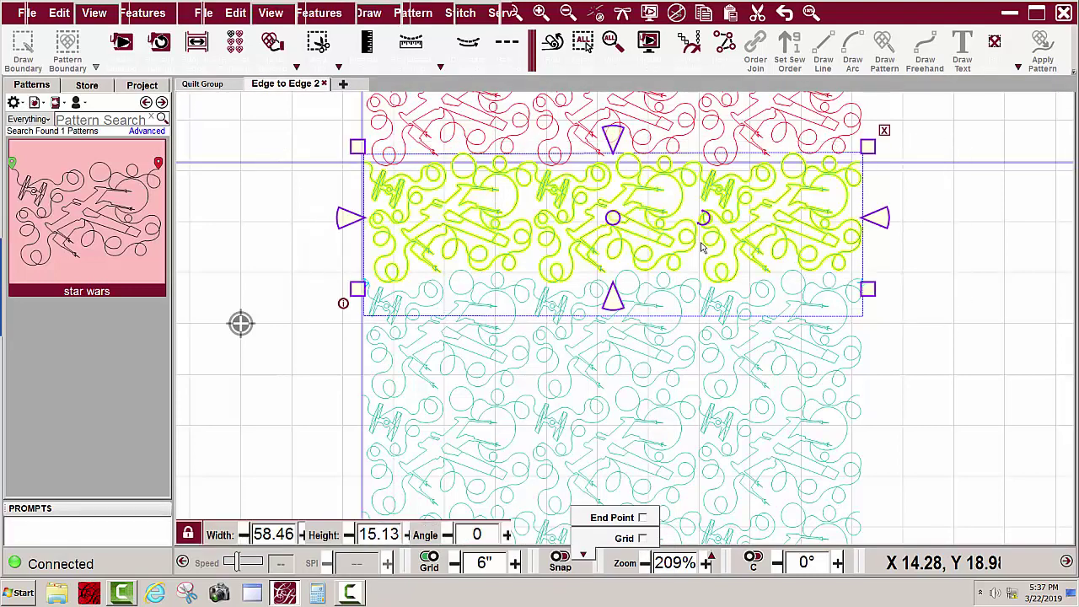
right_click(663, 239)
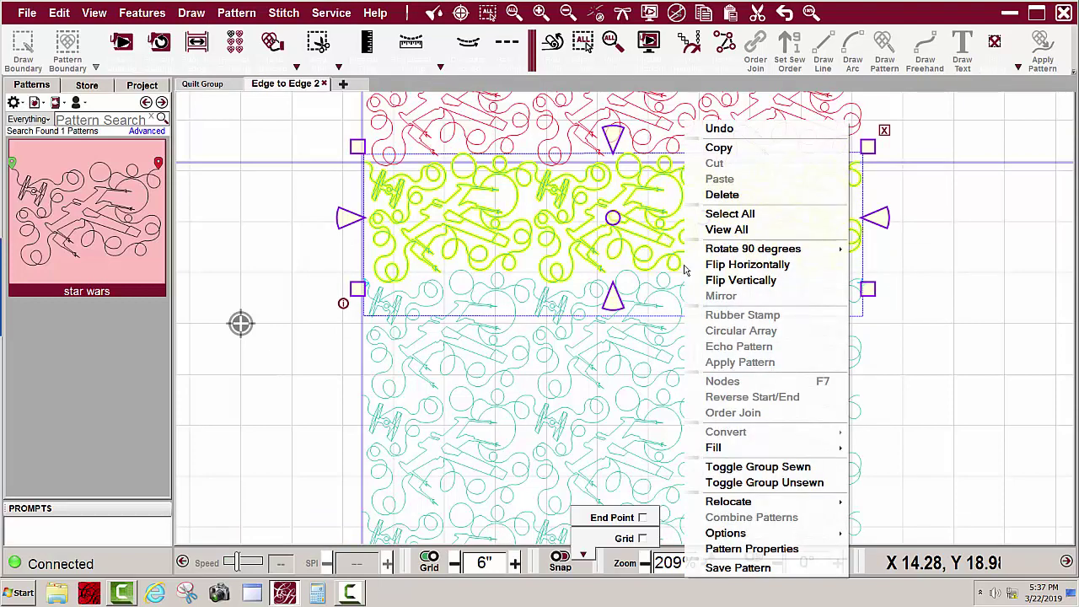
click(728, 469)
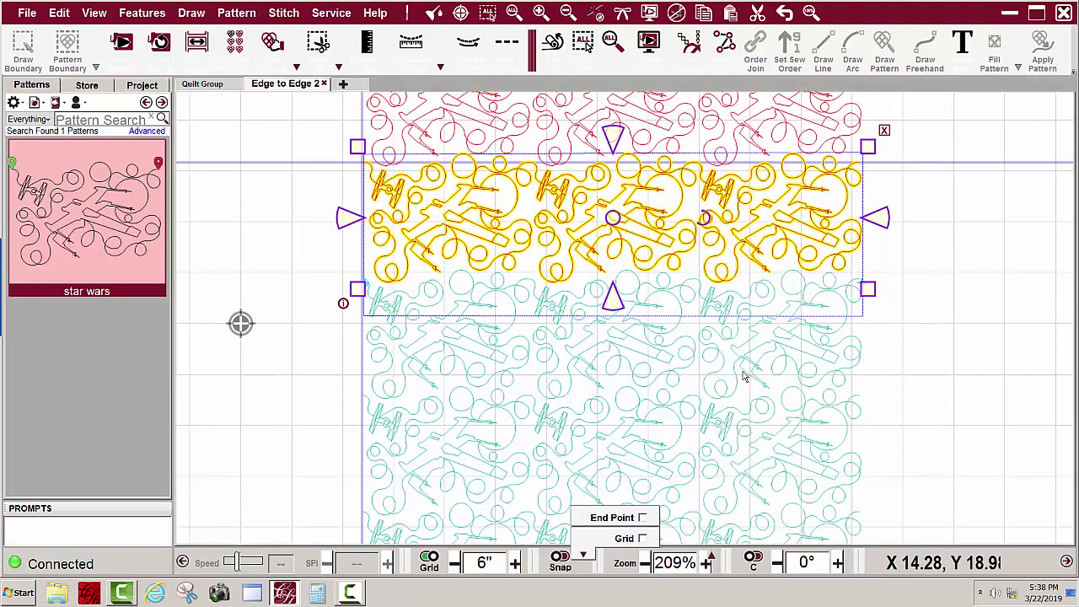
Clear the second-row selection and select all five rows of the edge-to-edge layout.
click(956, 309)
scroll(371, 214, down, 5)
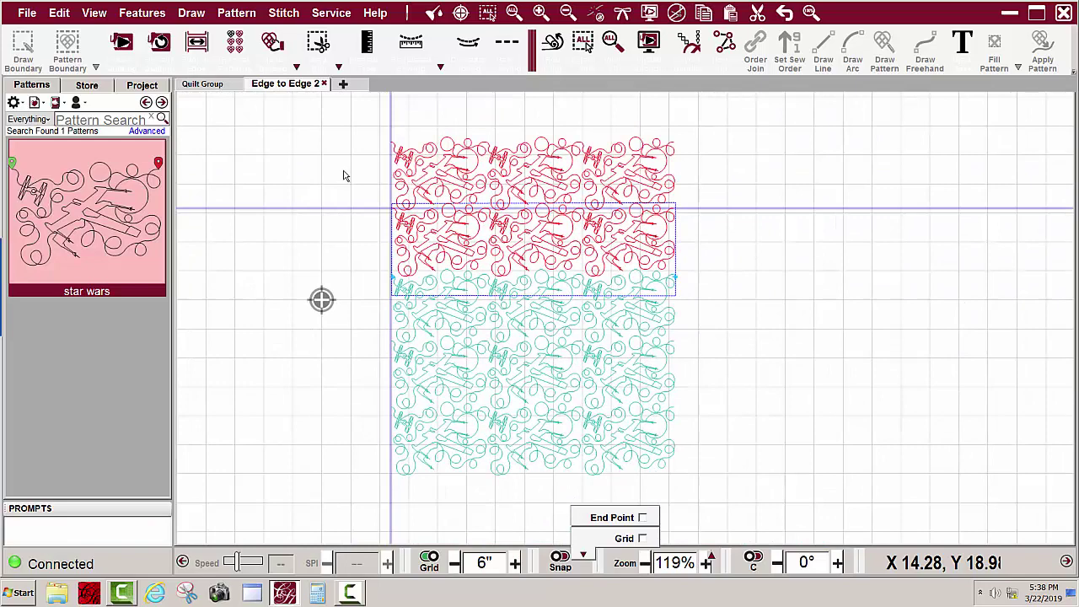
drag(345, 107, 711, 477)
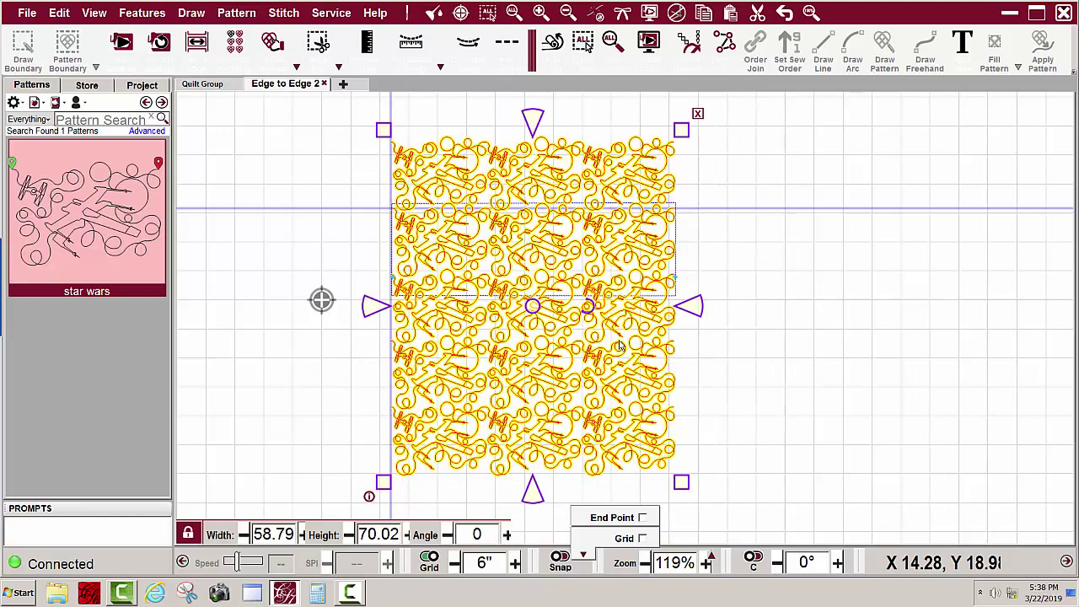
right_click(548, 278)
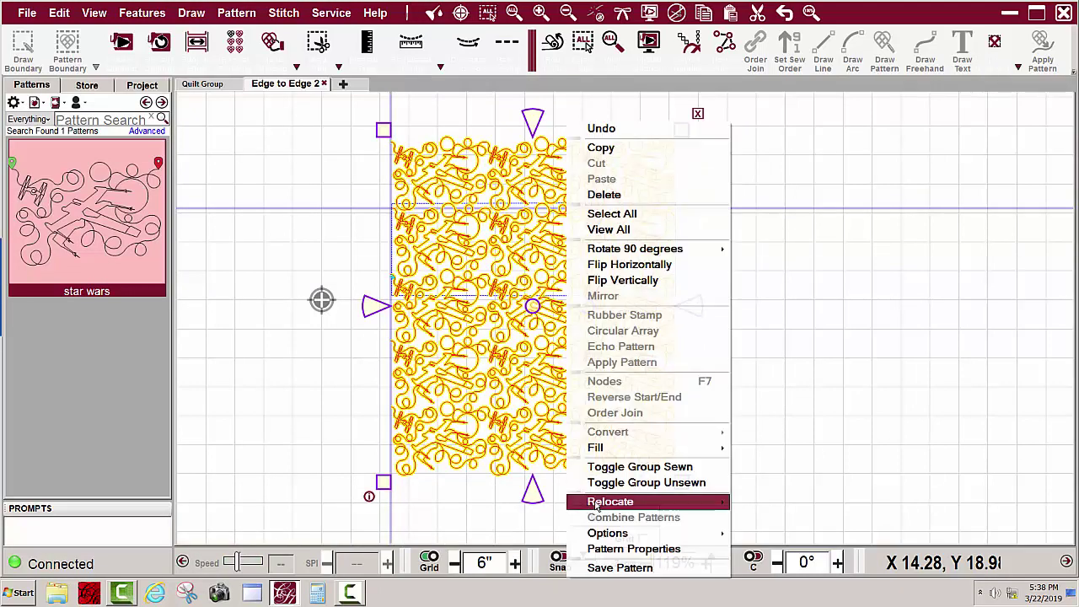
mouse_move(597, 504)
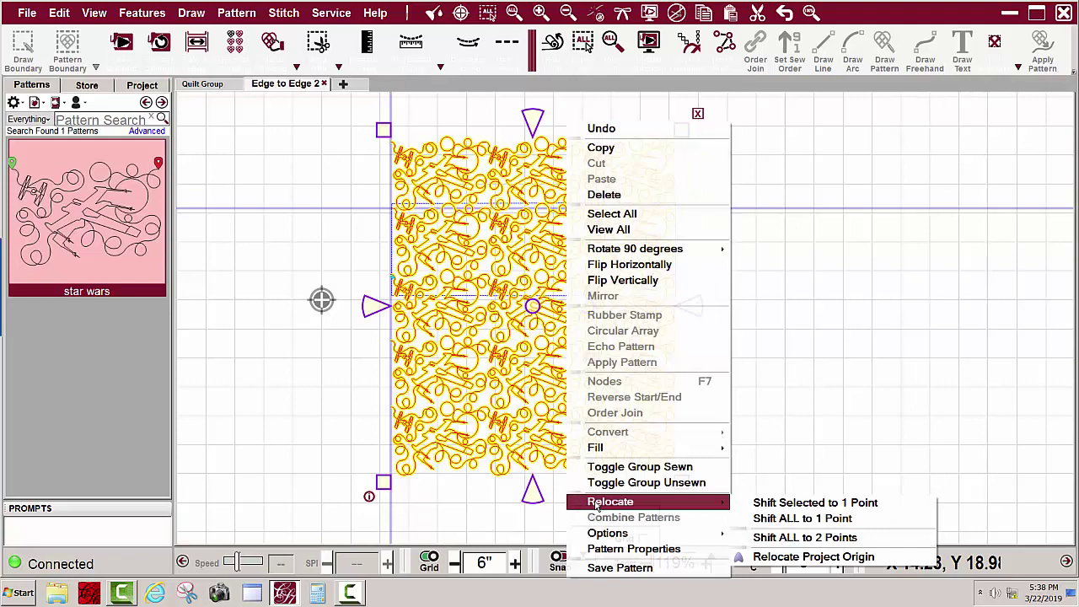
click(779, 518)
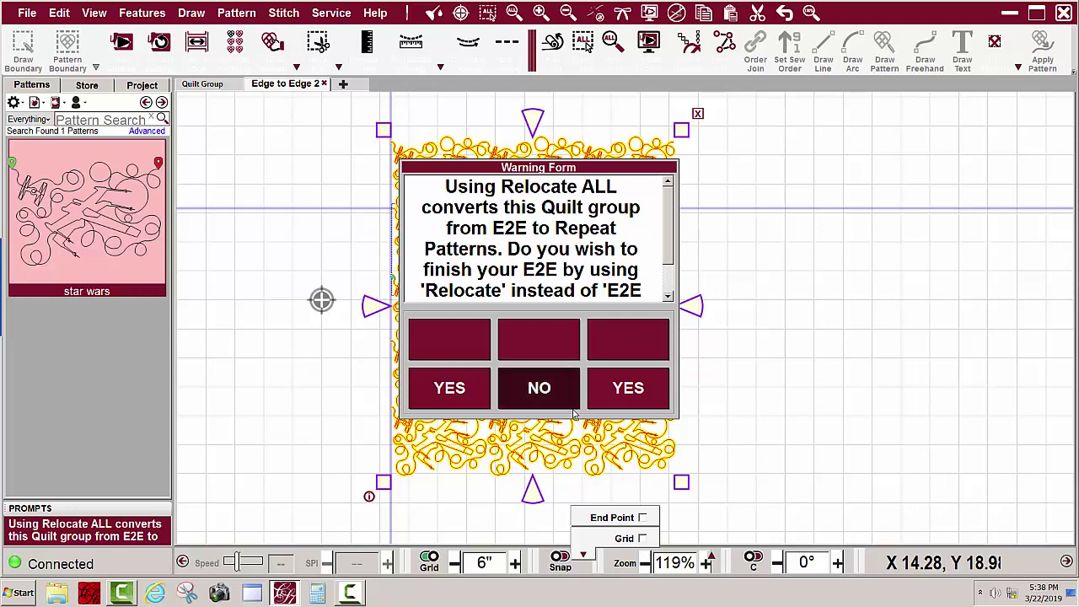
click(538, 395)
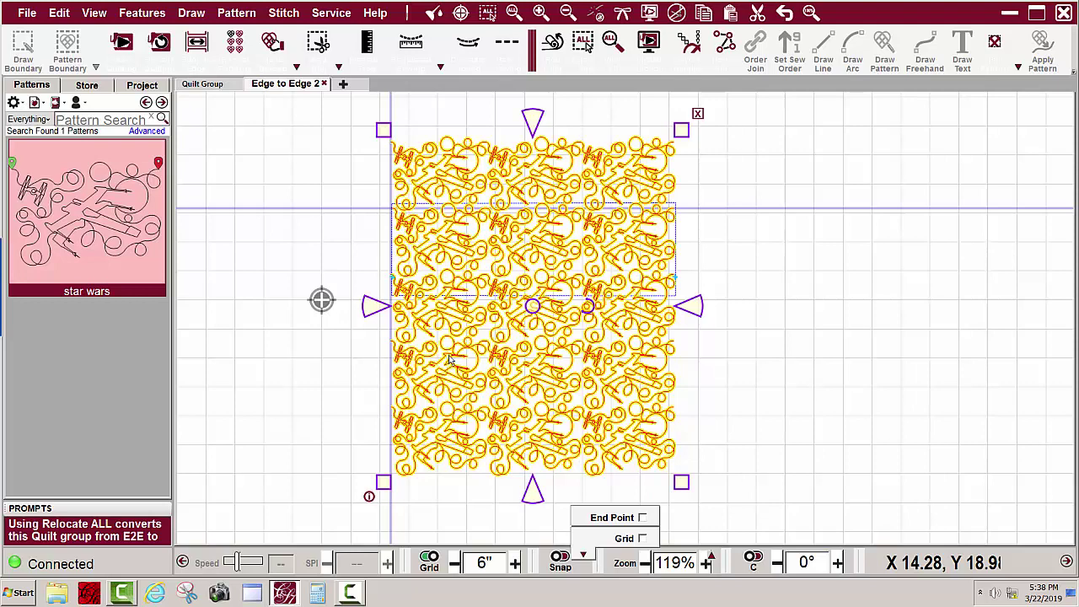
Relocate the selected rows with Shift Selected to 1 Point, using the third row's start point as the known point and accepting the machine head position.
right_click(444, 269)
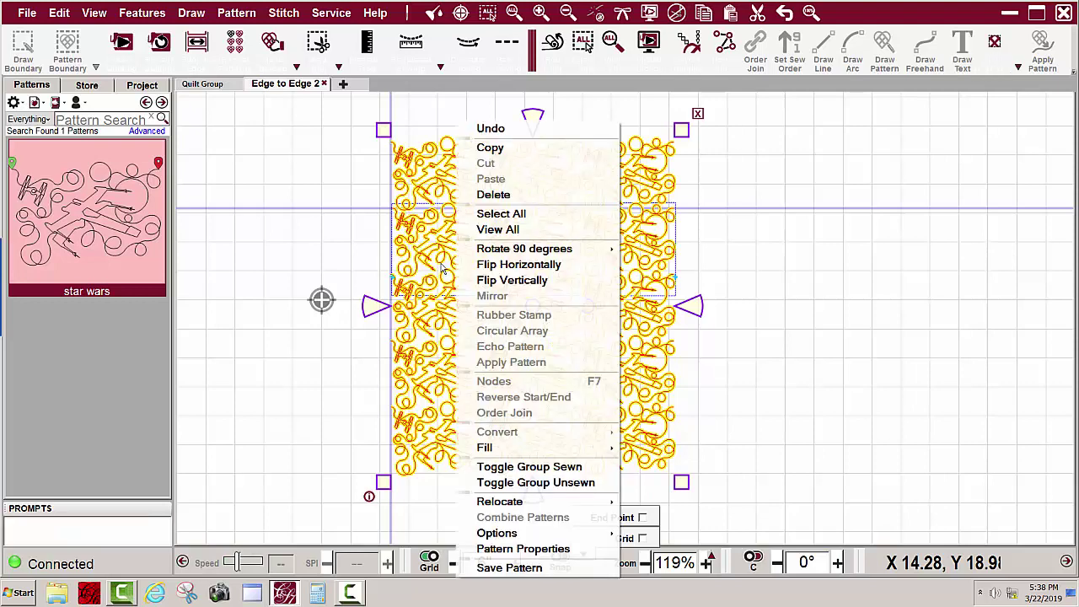
mouse_move(511, 504)
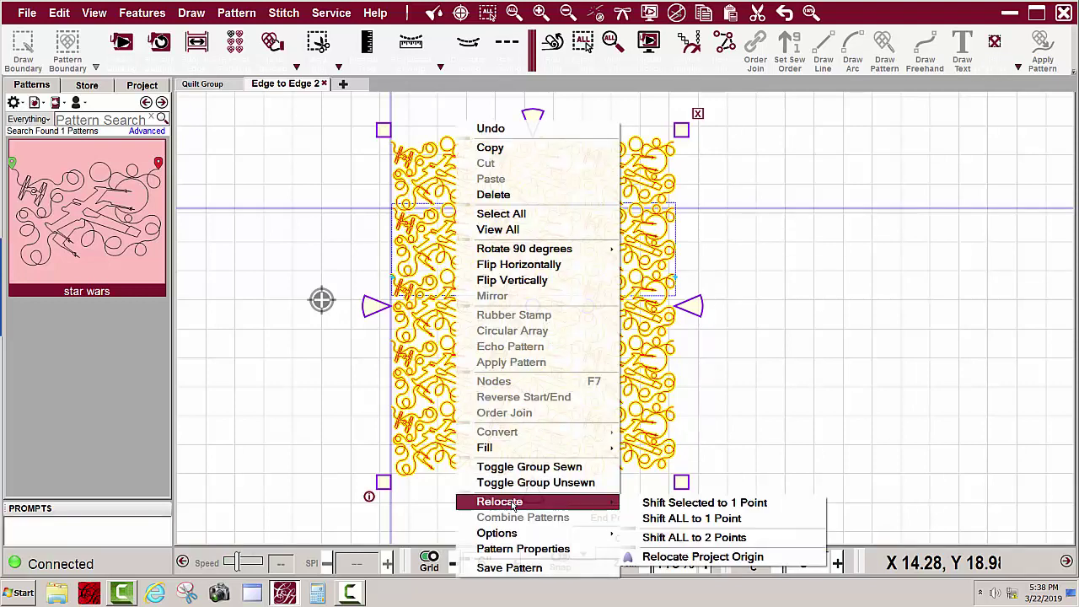
click(681, 503)
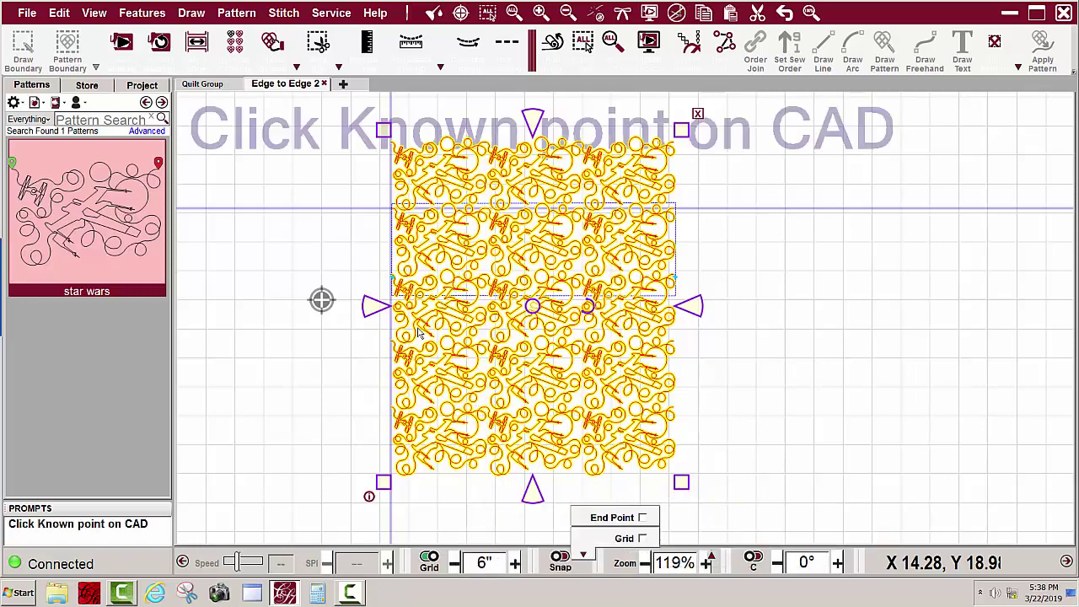
scroll(396, 321, up, 5)
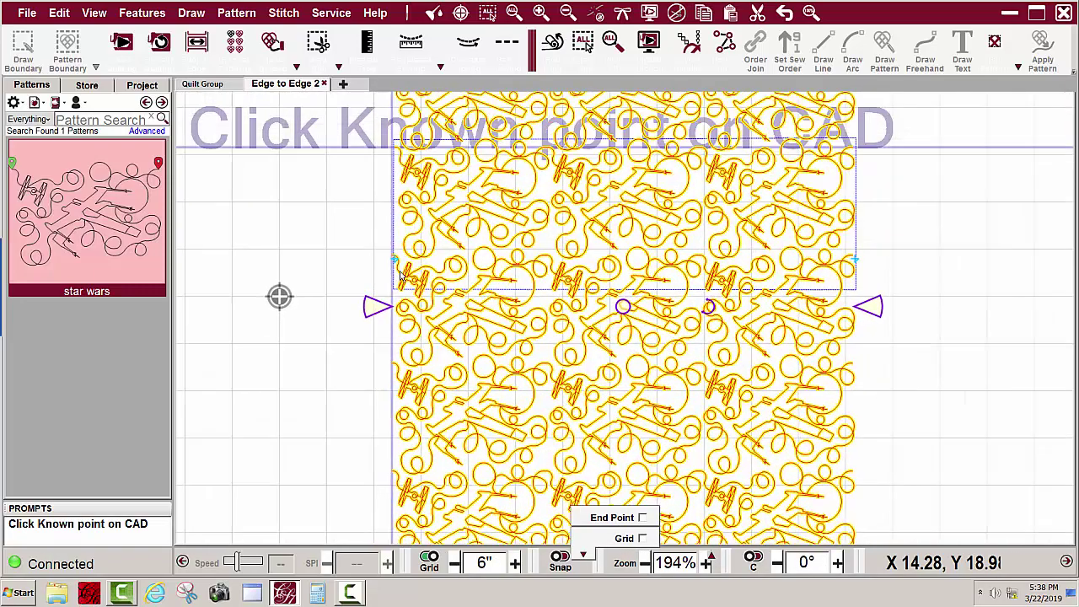
scroll(396, 263, up, 8)
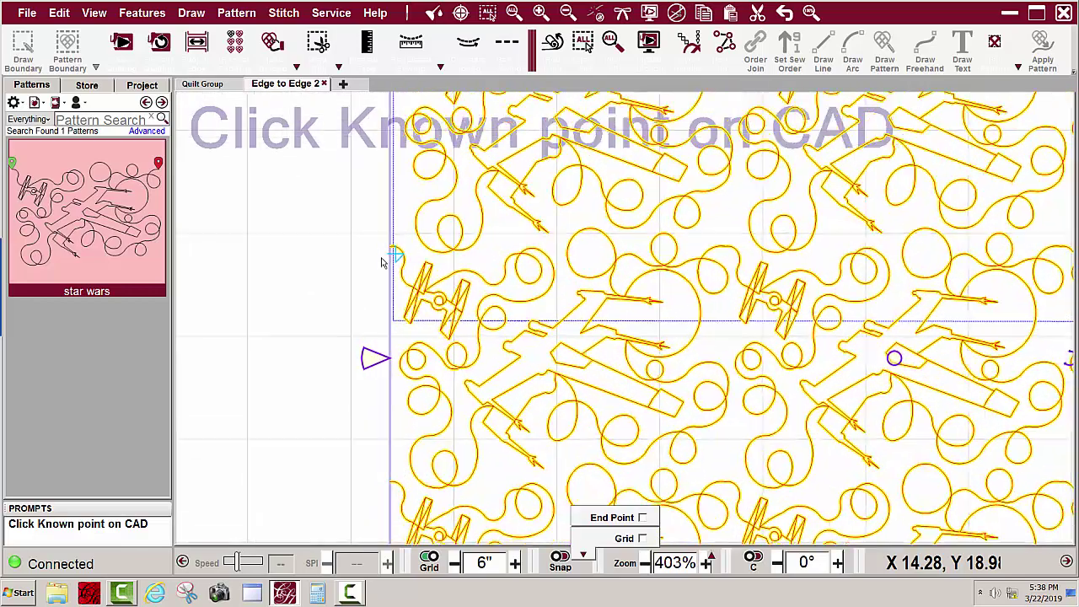
scroll(389, 250, up, 8)
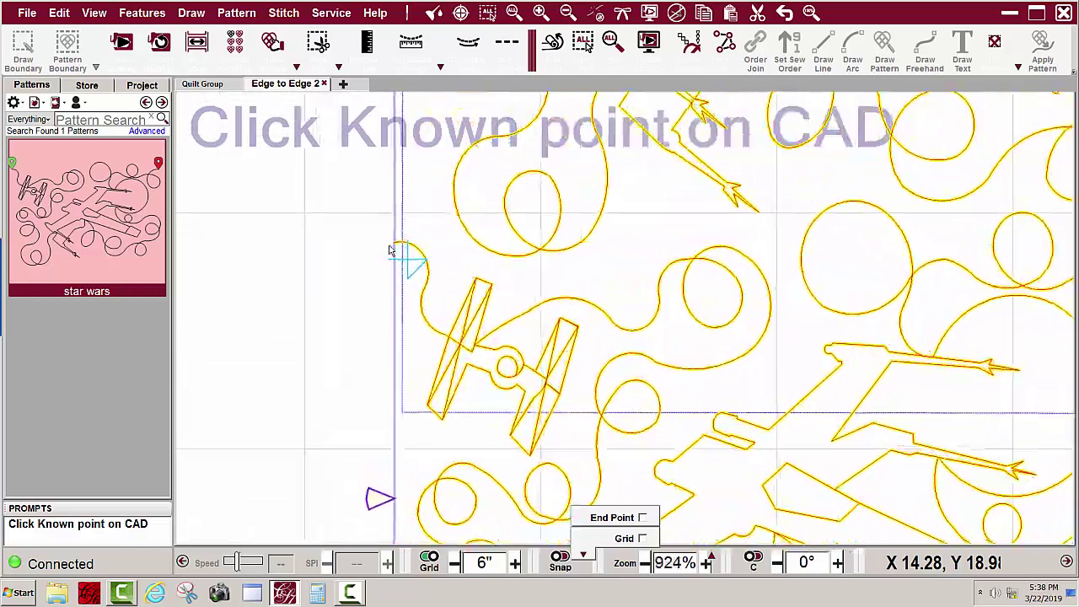
scroll(401, 253, up, 3)
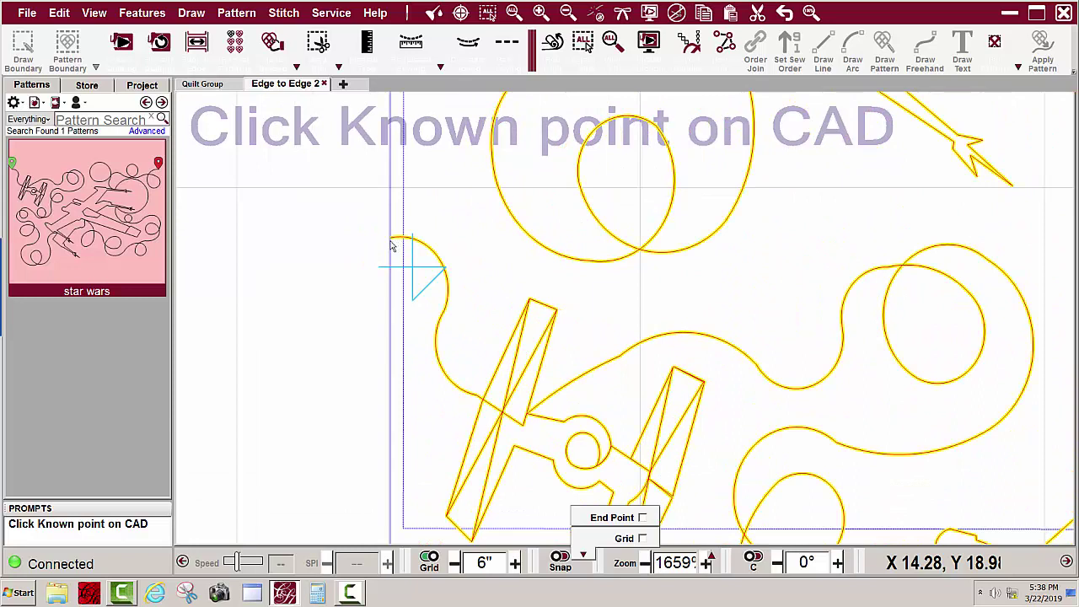
click(387, 244)
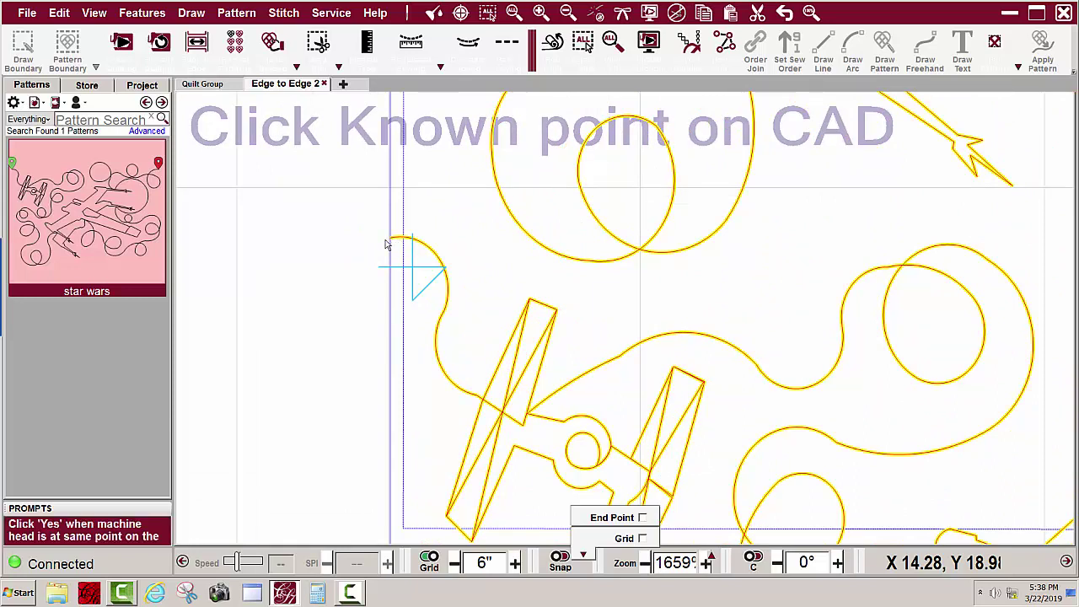
key(Return)
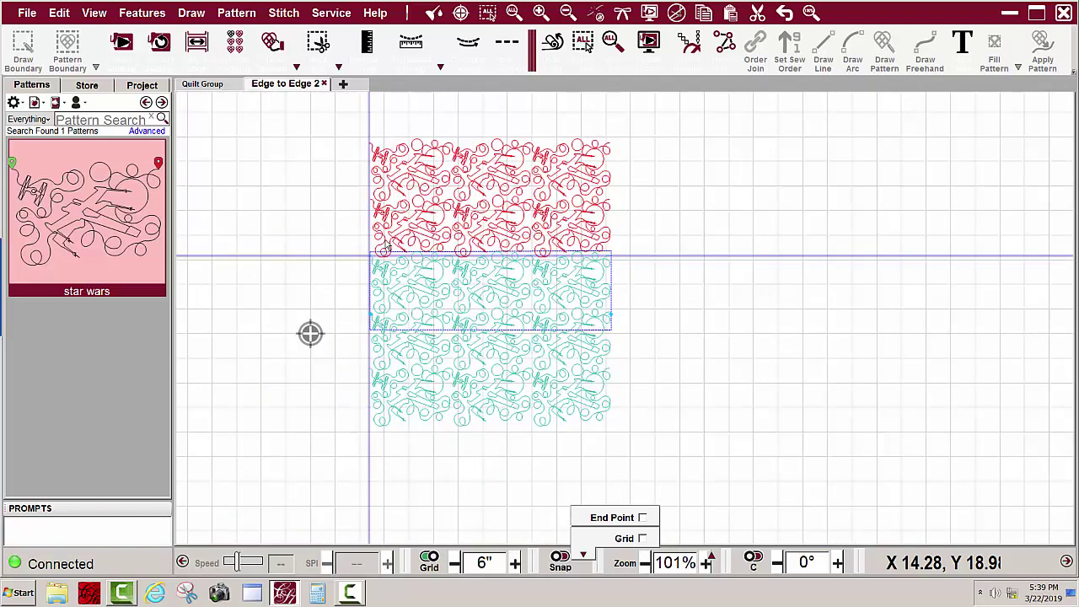
Select the three unsewn rows and pull their left edge inward to a width of about 58.2.
mouse_move(343, 252)
mouse_down()
mouse_move(632, 316)
mouse_move(625, 432)
mouse_up()
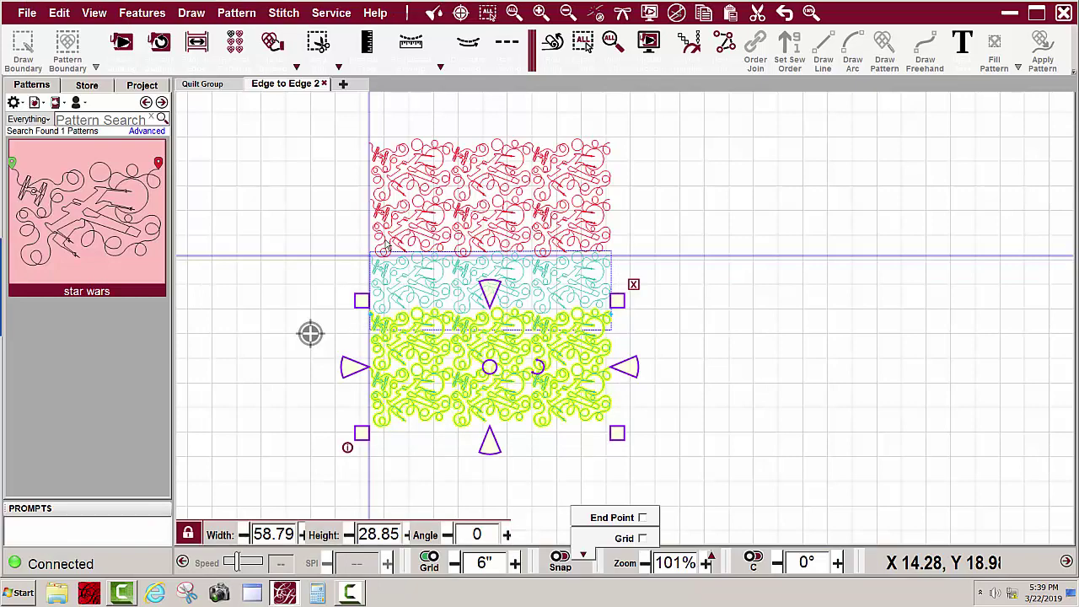
click(386, 241)
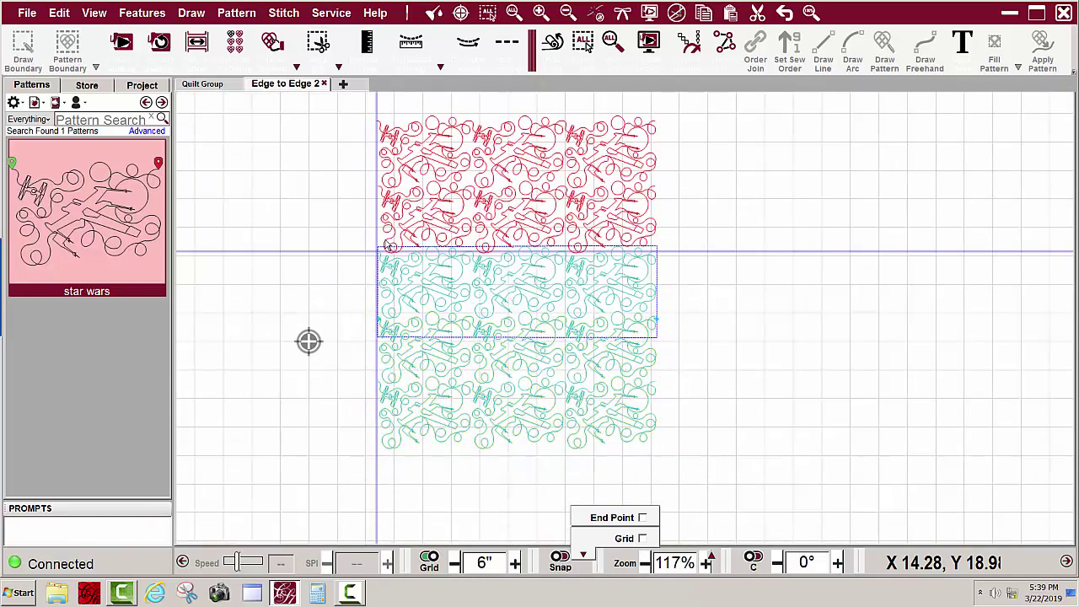
drag(340, 240, 691, 473)
scroll(389, 246, up, 2)
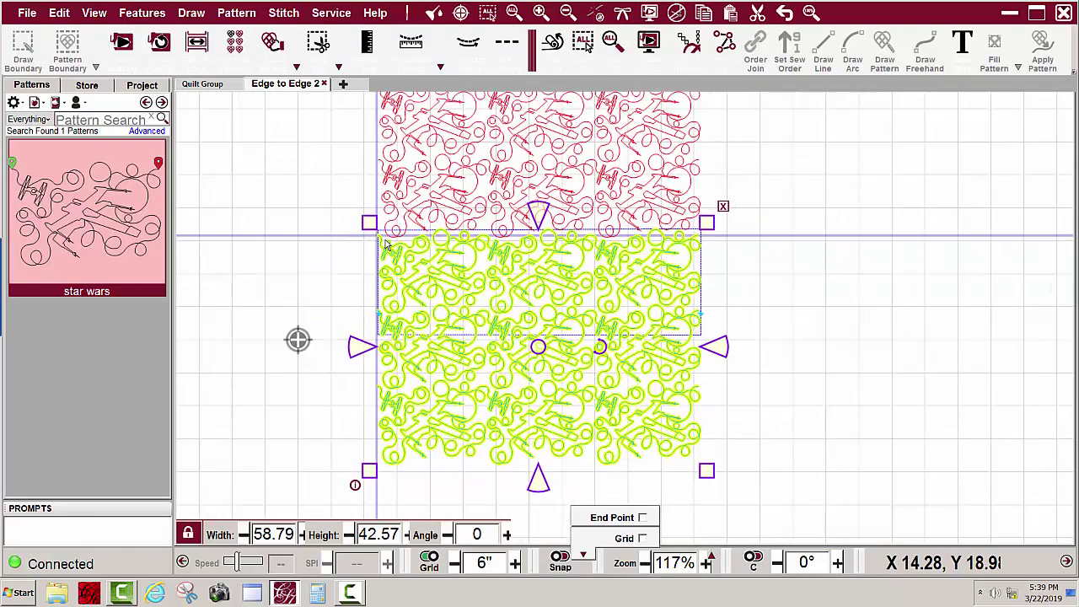
scroll(388, 245, up, 3)
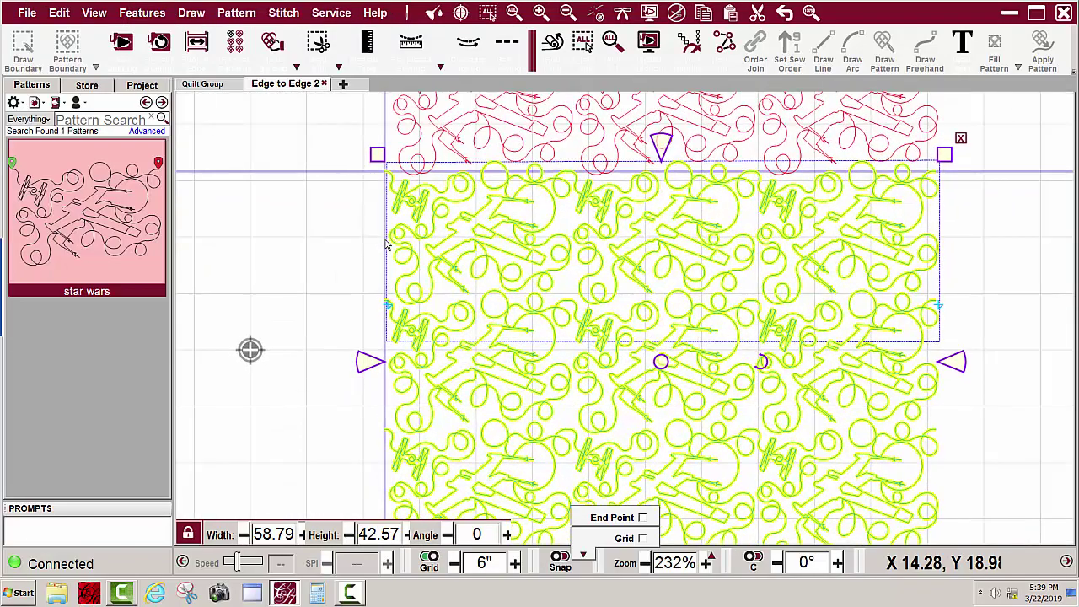
drag(370, 363, 376, 363)
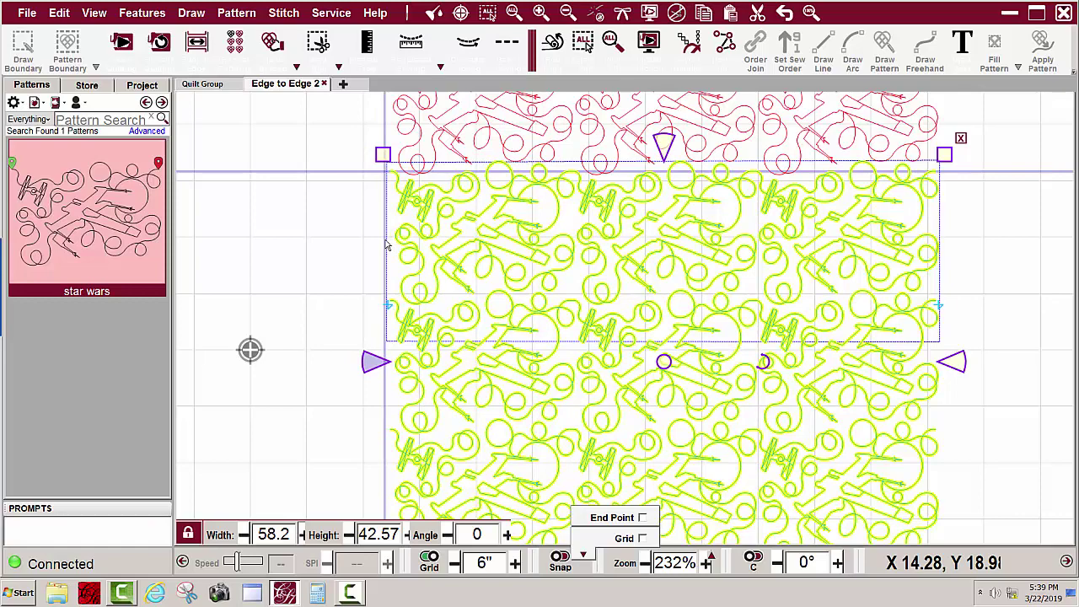
click(386, 245)
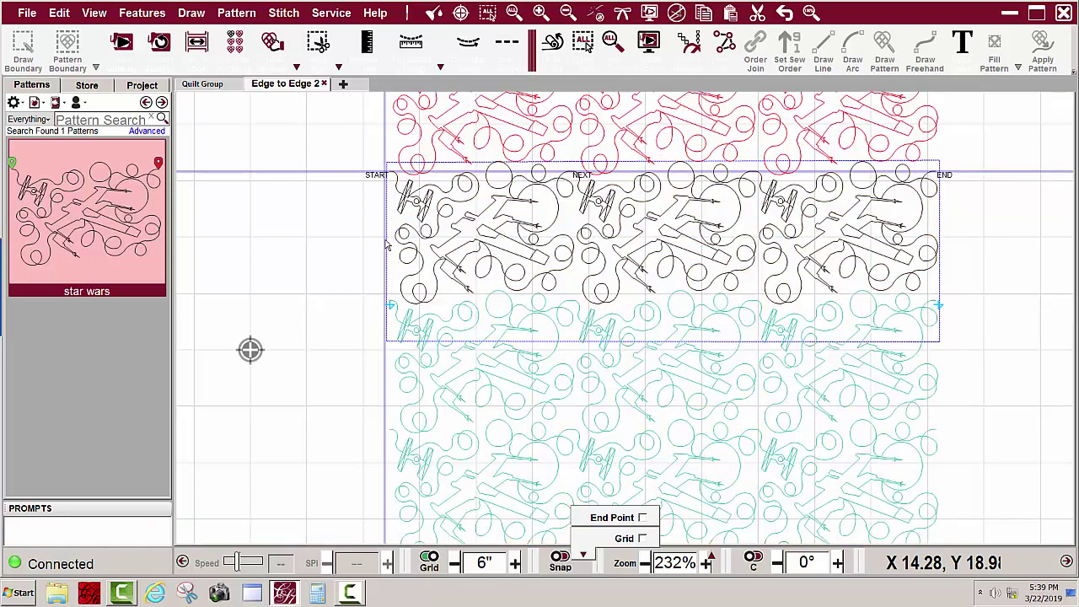
Select the third row of star wars patterns and toggle the group as sewn.
scroll(386, 245, down, 3)
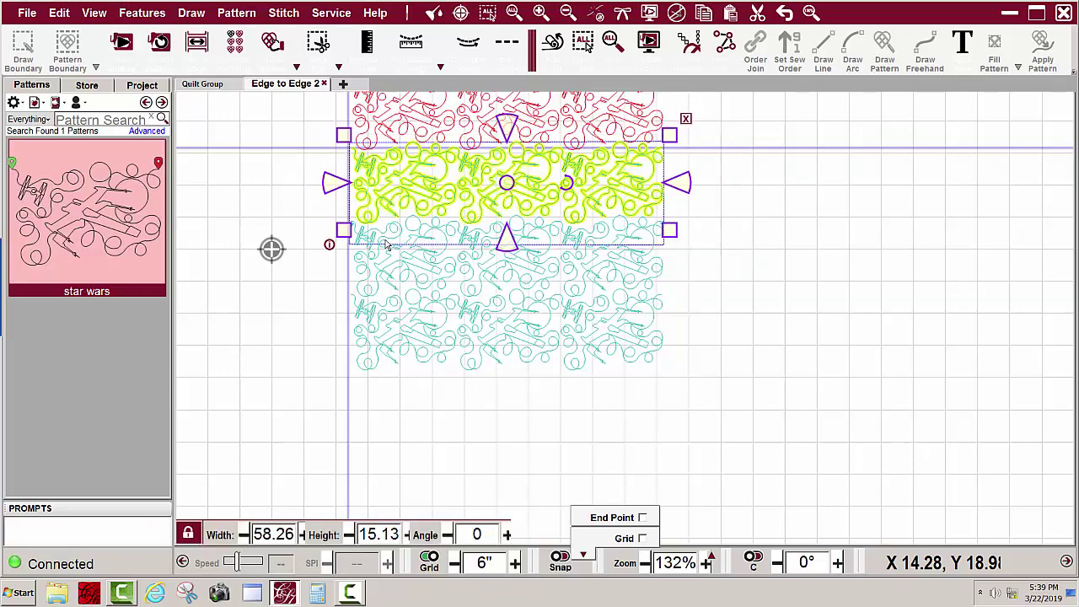
right_click(386, 245)
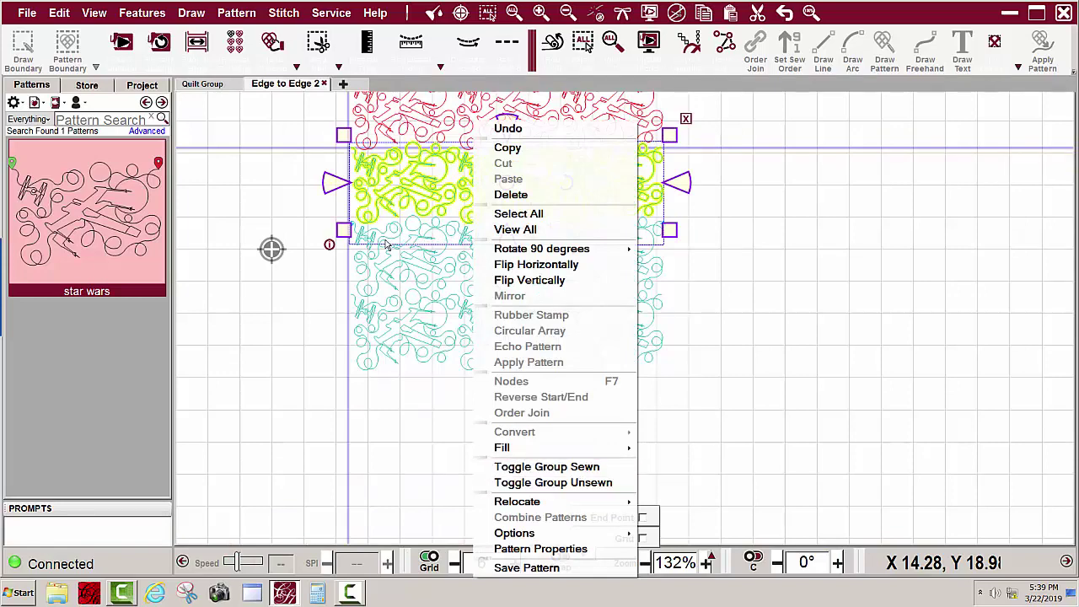
click(546, 466)
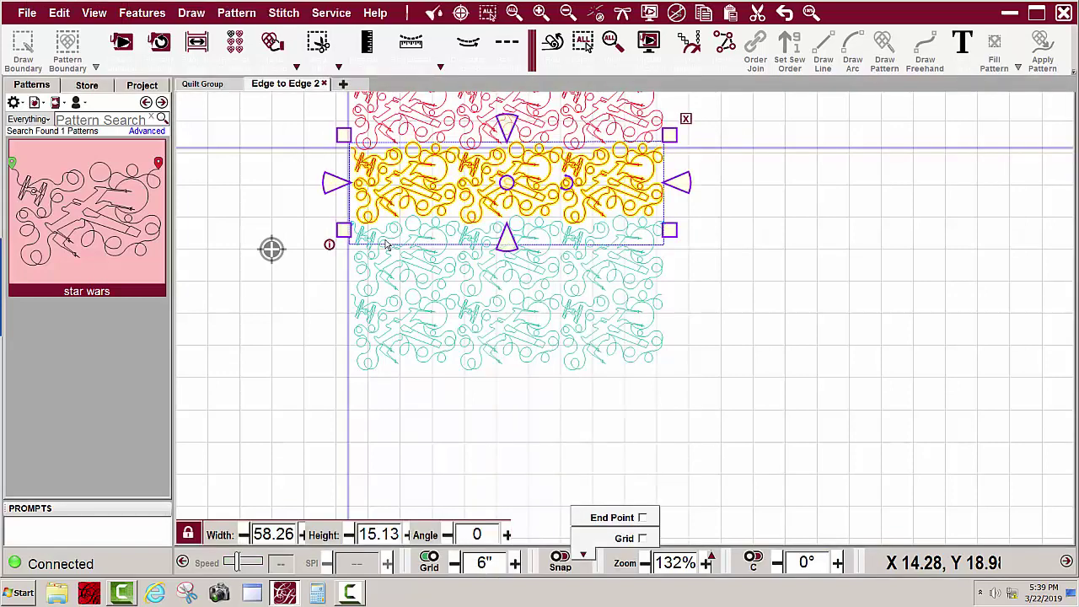
key(Escape)
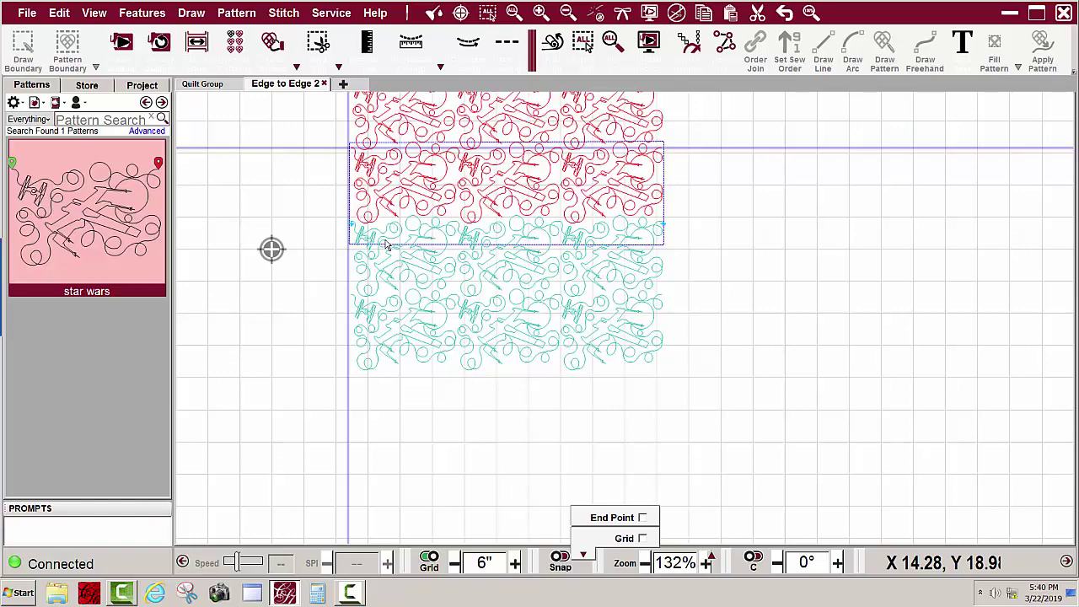
Select all five rows of the star wars edge-to-edge layout, including the sewn and unsewn rows.
scroll(386, 244, down, 4)
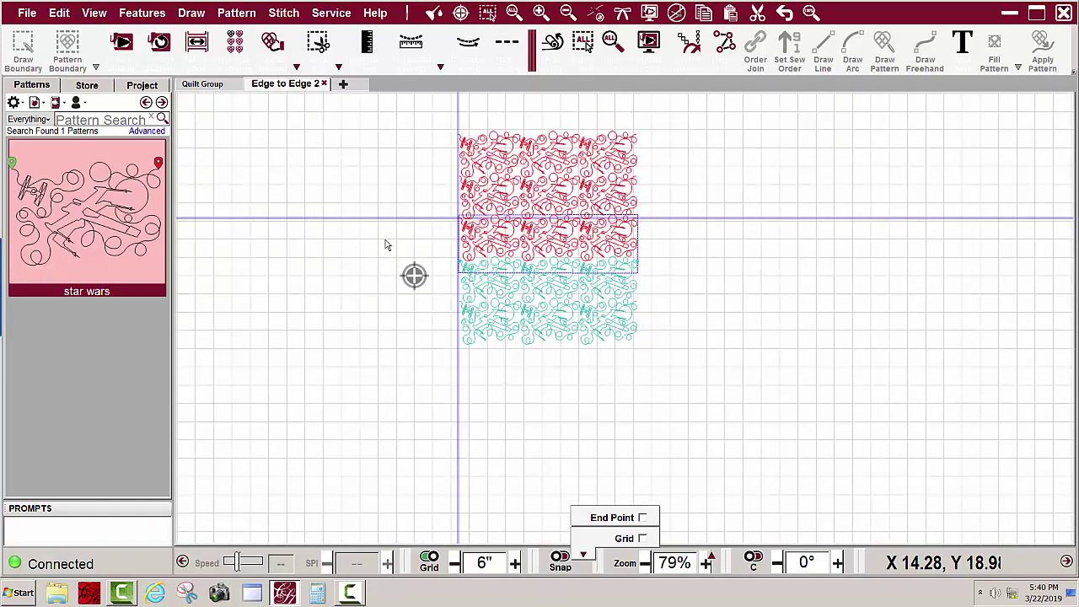
right_click(386, 244)
mouse_move(397, 122)
mouse_down()
mouse_move(728, 210)
mouse_move(679, 379)
mouse_move(672, 351)
mouse_up()
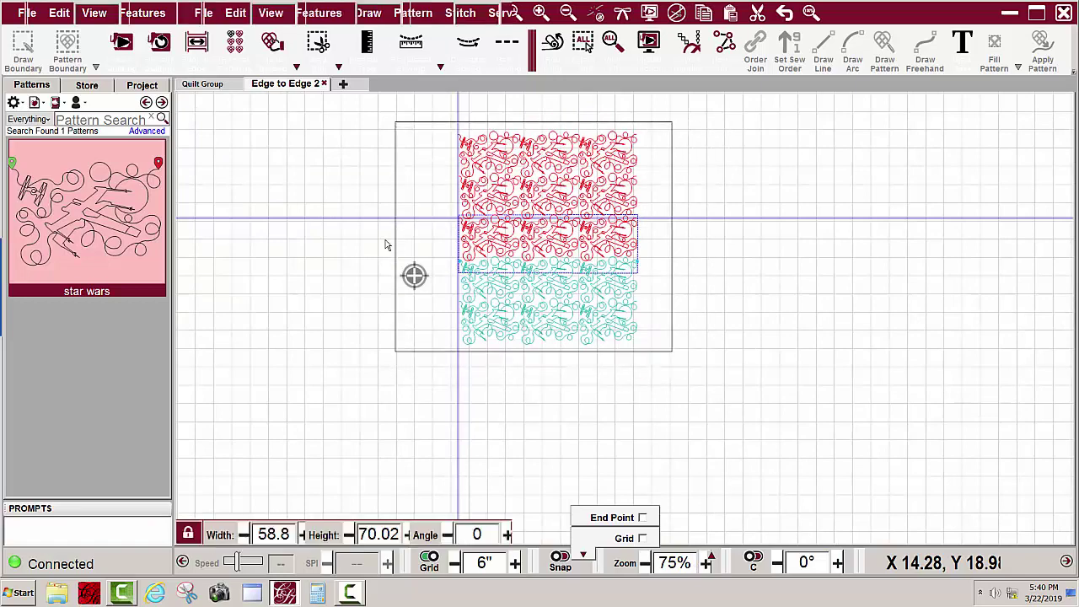
Relocate the selected rows with Shift Selected to 1 Point, using the fourth row's start point as the known point and accepting the machine head position.
right_click(568, 121)
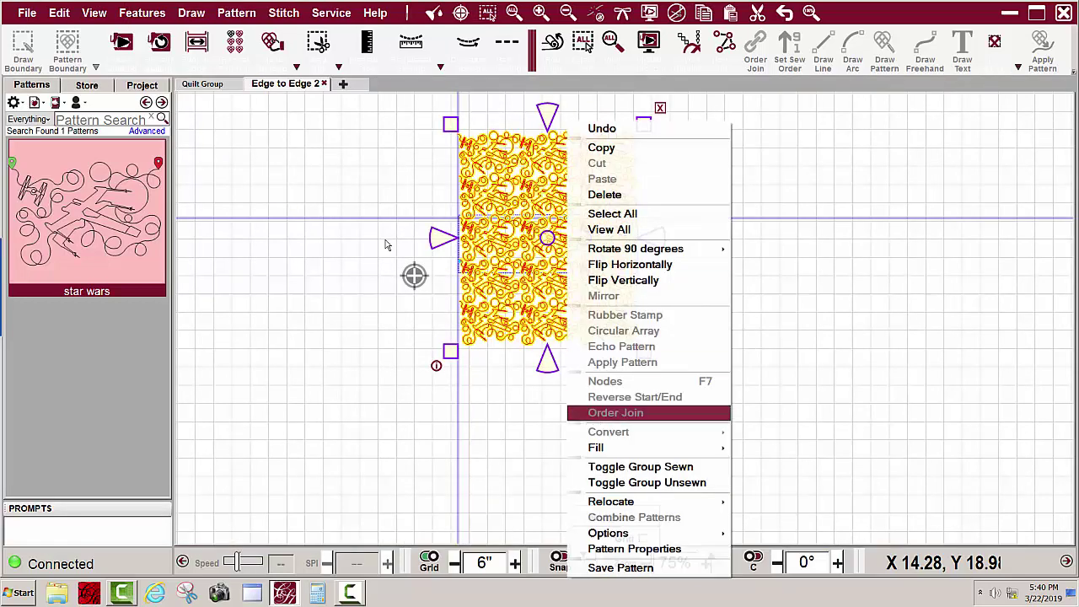
mouse_move(611, 502)
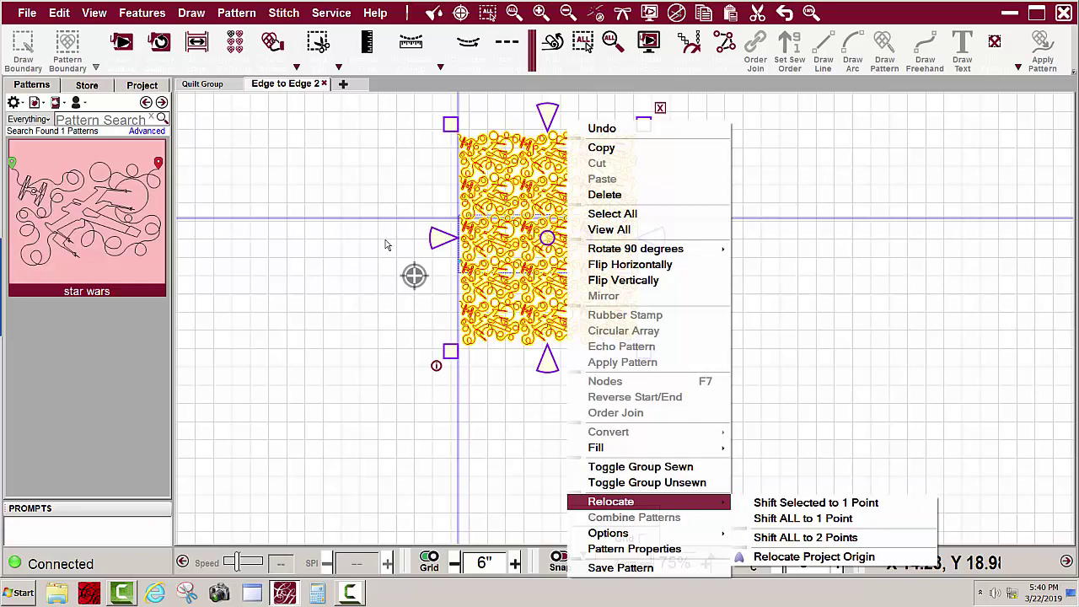
click(815, 503)
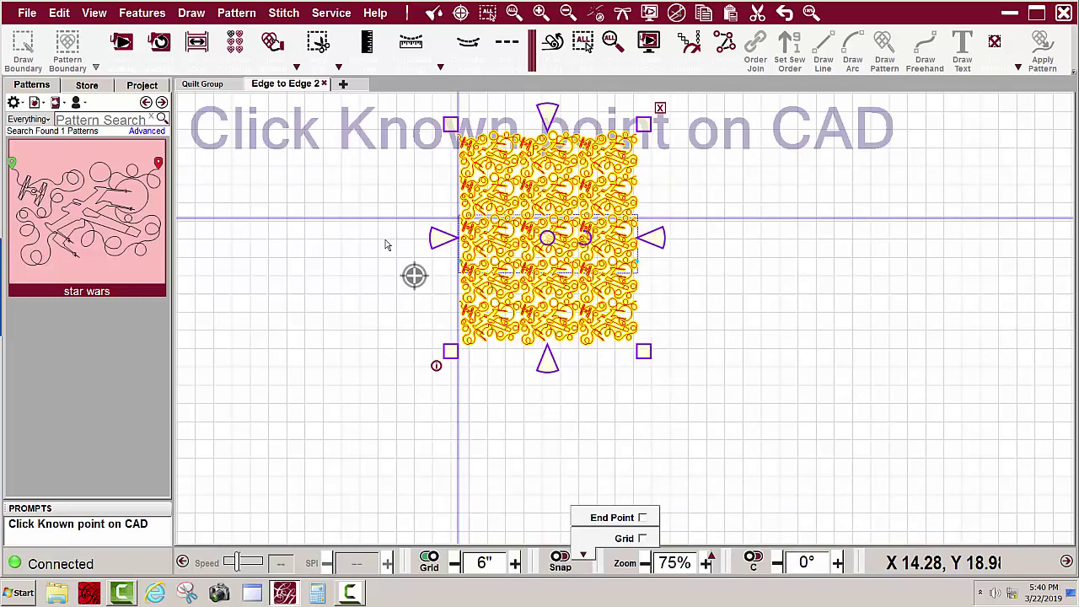
scroll(386, 245, up, 8)
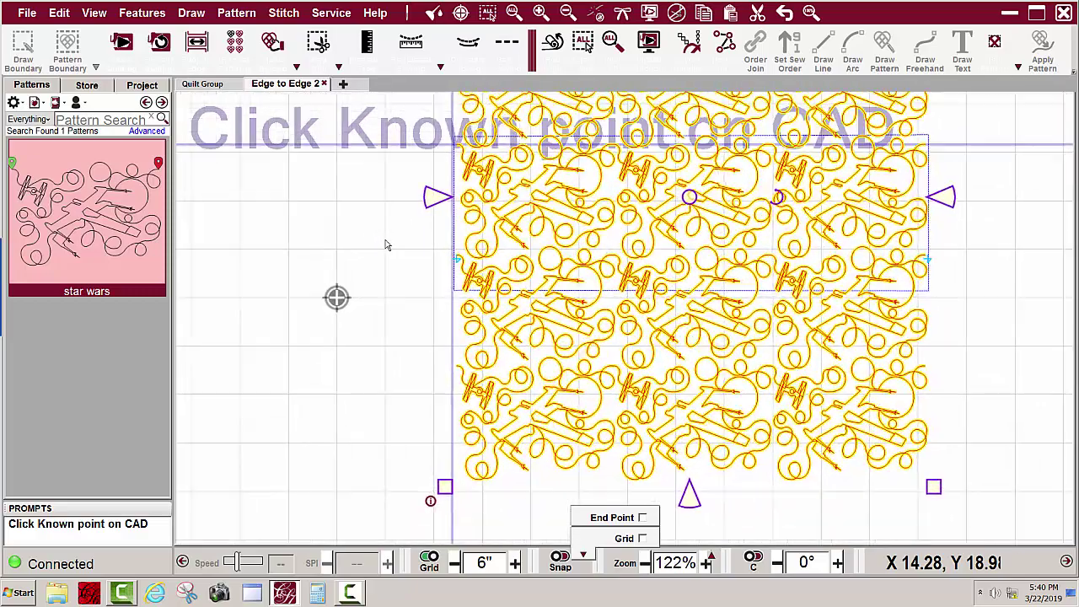
scroll(386, 245, up, 6)
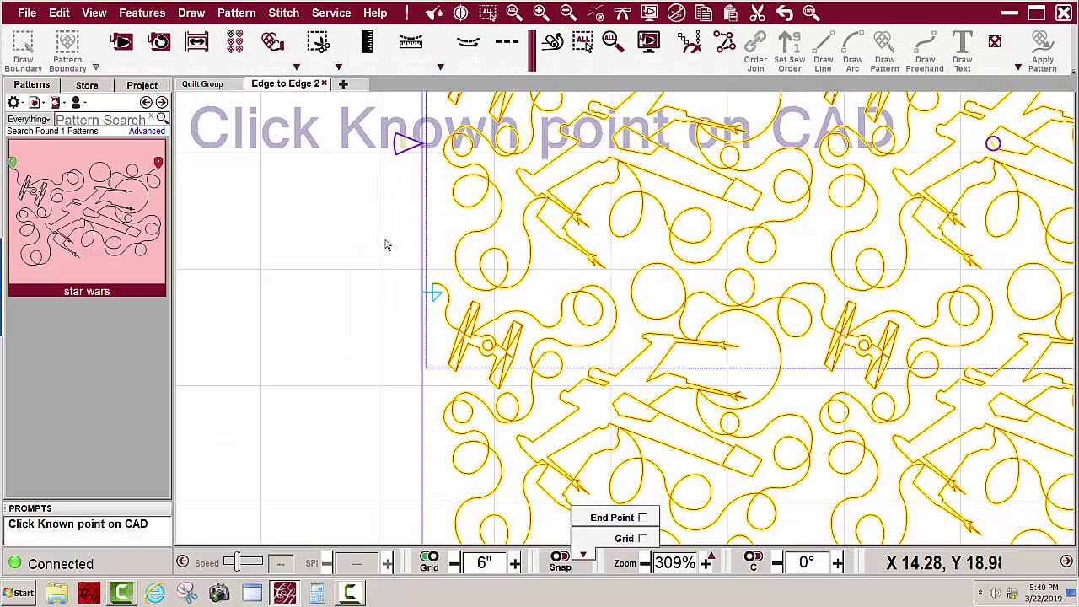
scroll(386, 244, up, 4)
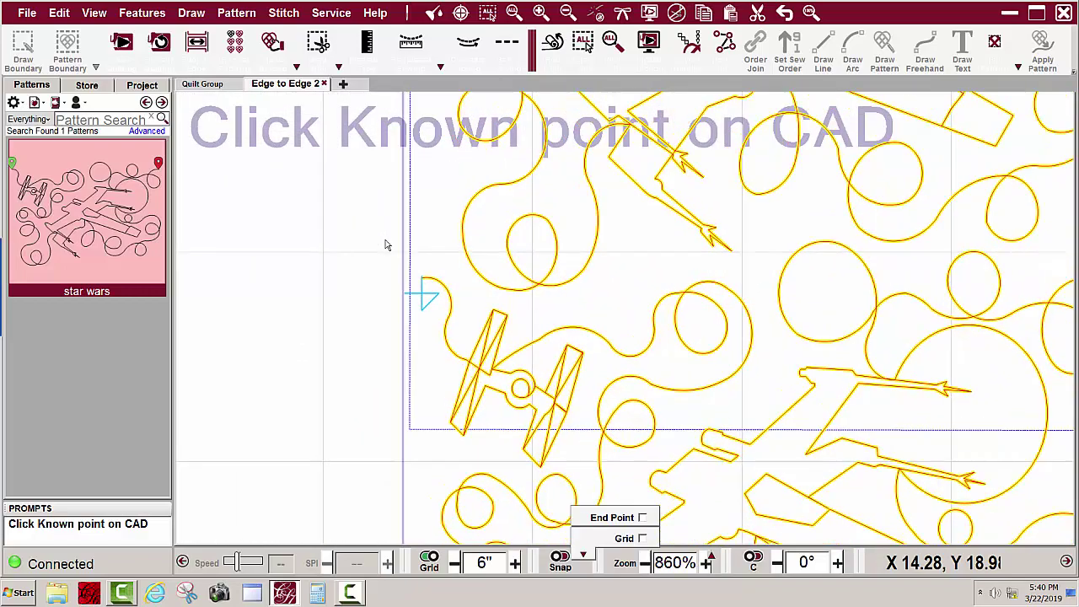
scroll(386, 245, up, 2)
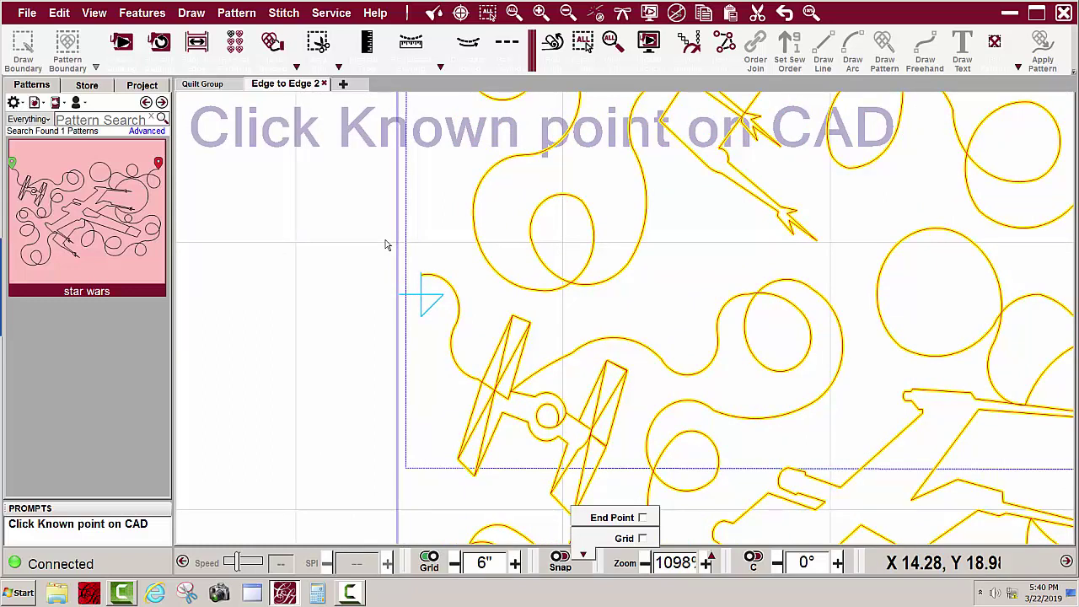
click(386, 244)
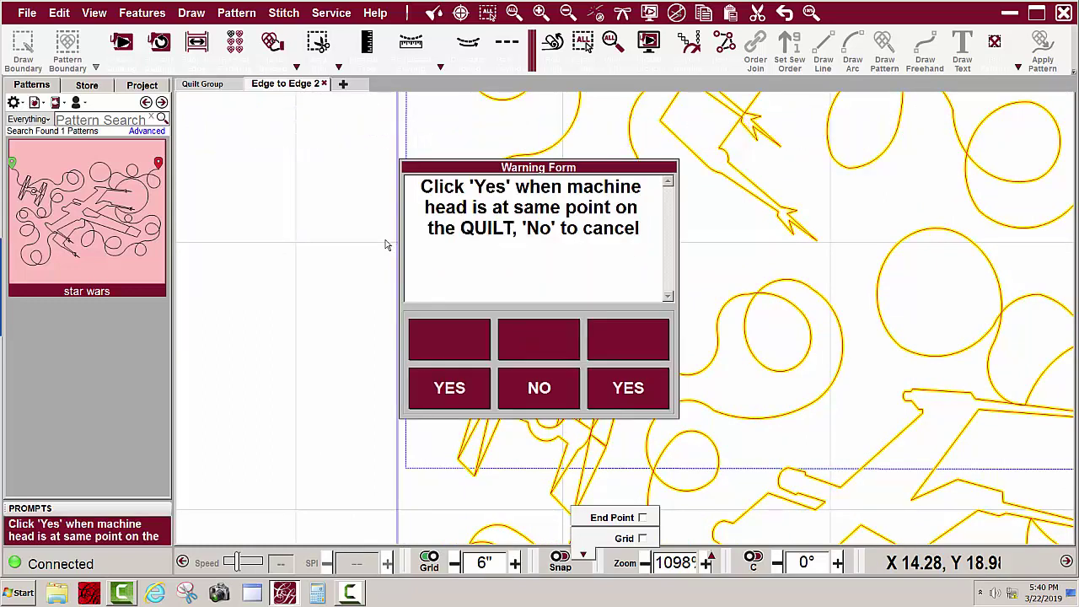
key(Return)
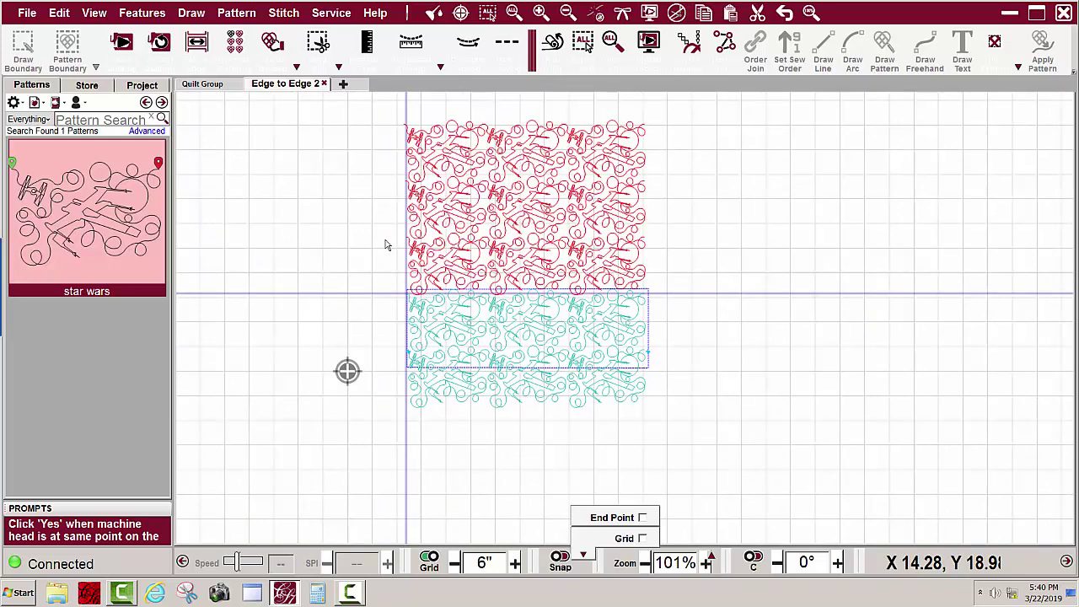
Pull the left edge of the two unsewn rows slightly inward and choose the fourth row for sewing.
scroll(385, 245, up, 4)
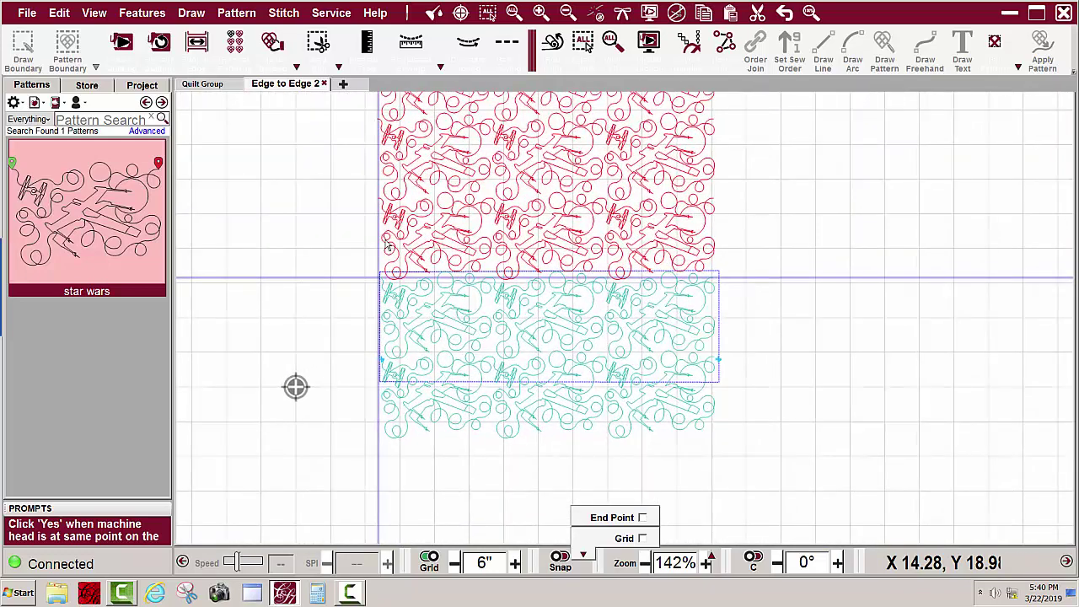
drag(319, 256, 750, 457)
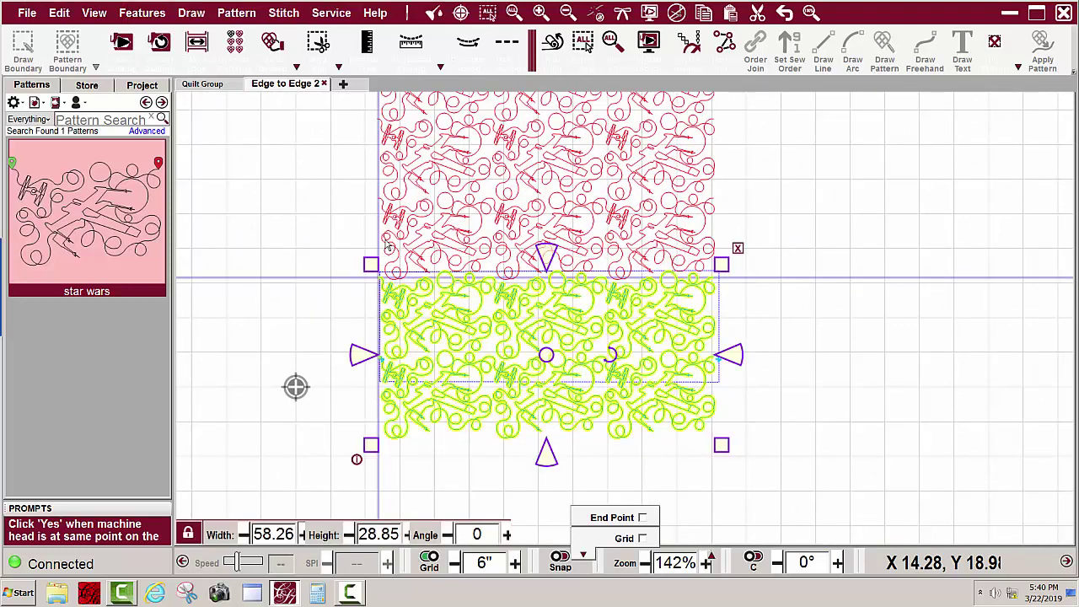
drag(362, 355, 365, 355)
click(295, 387)
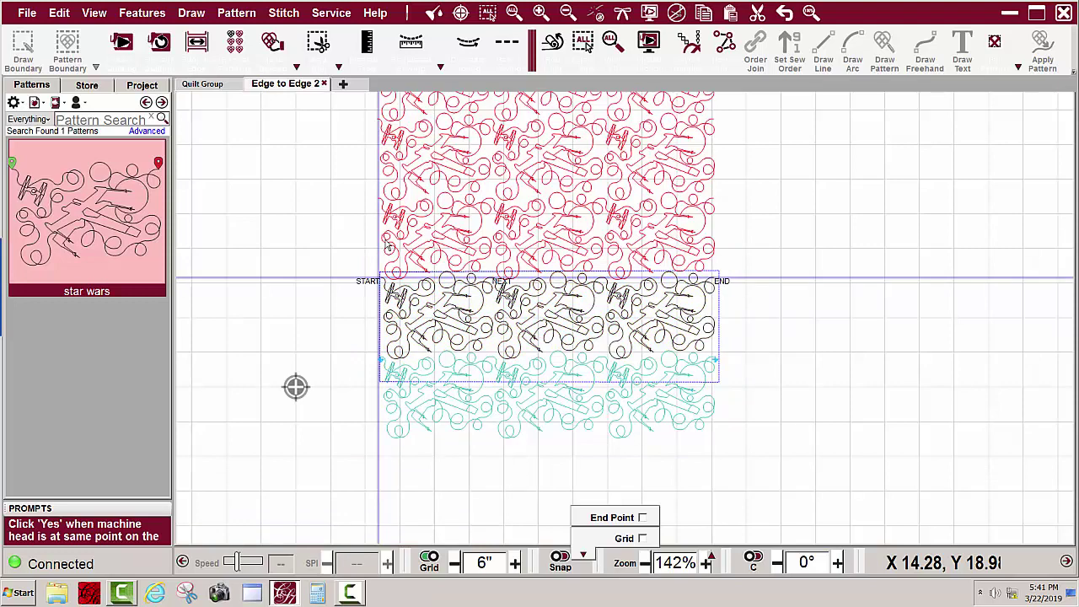
scroll(295, 387, down, 2)
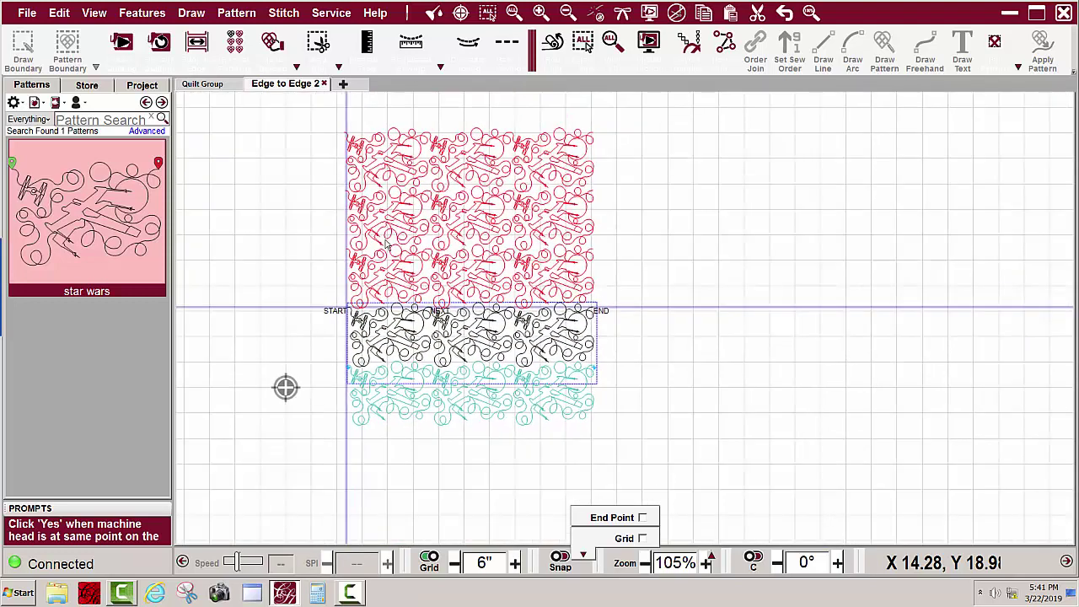